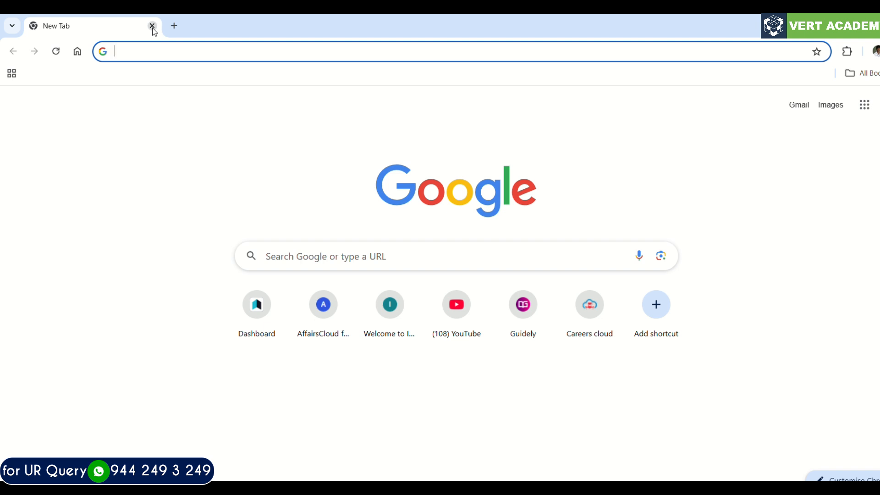
Open tnpsc.gov.in and go from its notifications page to the Exam Dashboard for 2025
{"action": "type", "text": "tnpsc.gov.in"}
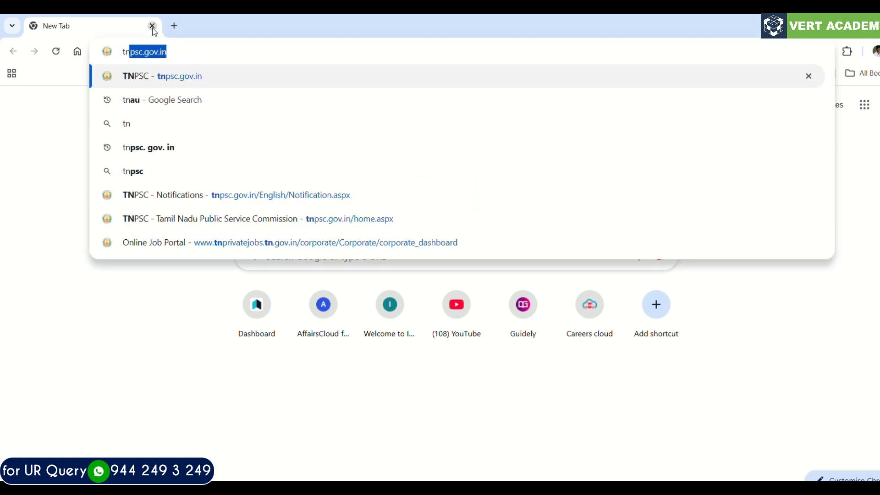
{"action": "key", "text": "Return"}
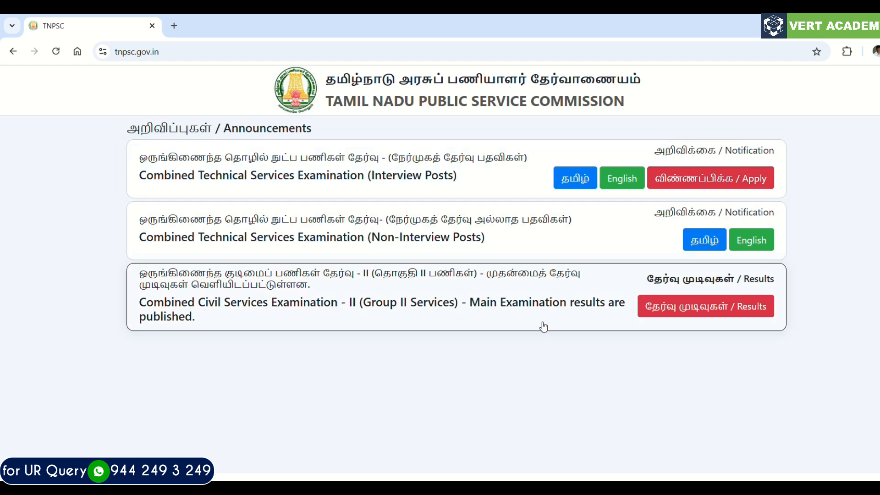
{"action": "left_click", "coordinate": [456, 478]}
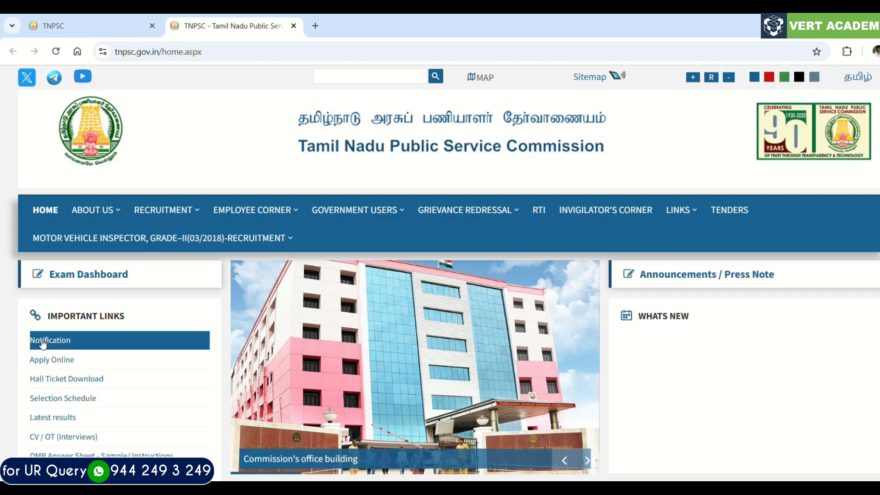
{"action": "left_click", "coordinate": [42, 342]}
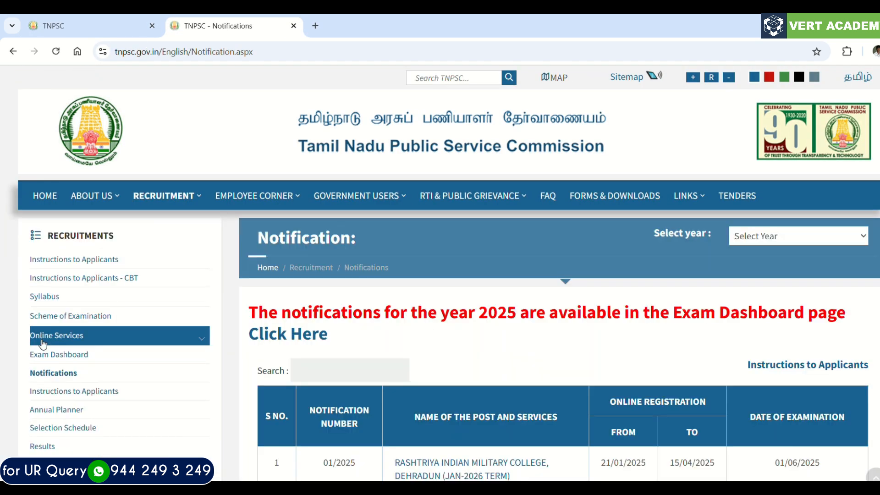
{"action": "left_click", "coordinate": [303, 338]}
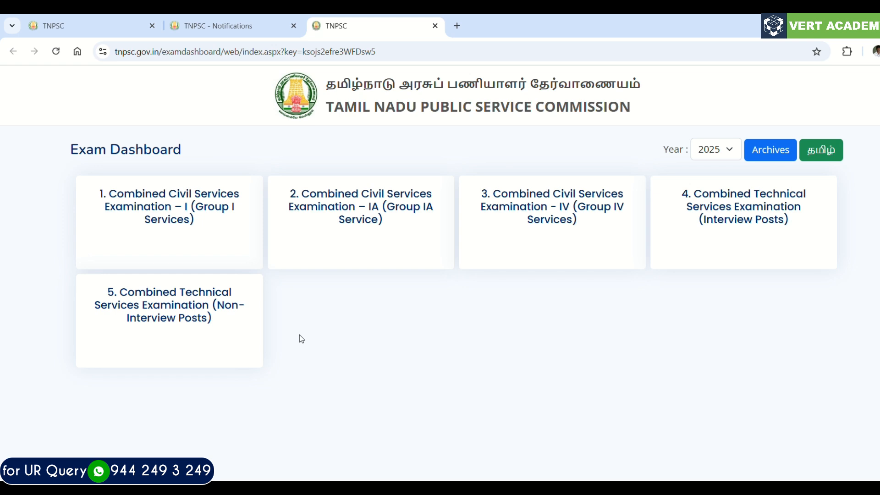
Open the Apply online link for Combined Technical Services Examination (Non-Interview Posts) and bring up the login for already registered candidates
{"action": "left_click", "coordinate": [219, 351]}
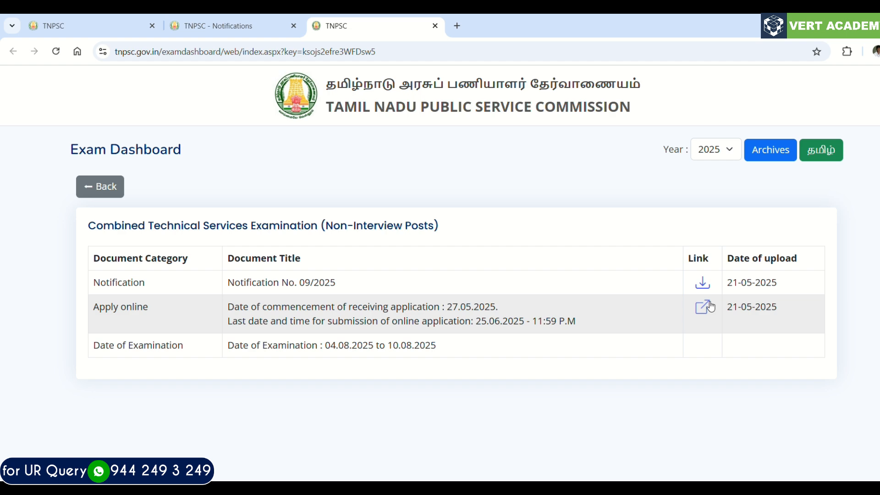
{"action": "left_click", "coordinate": [710, 306]}
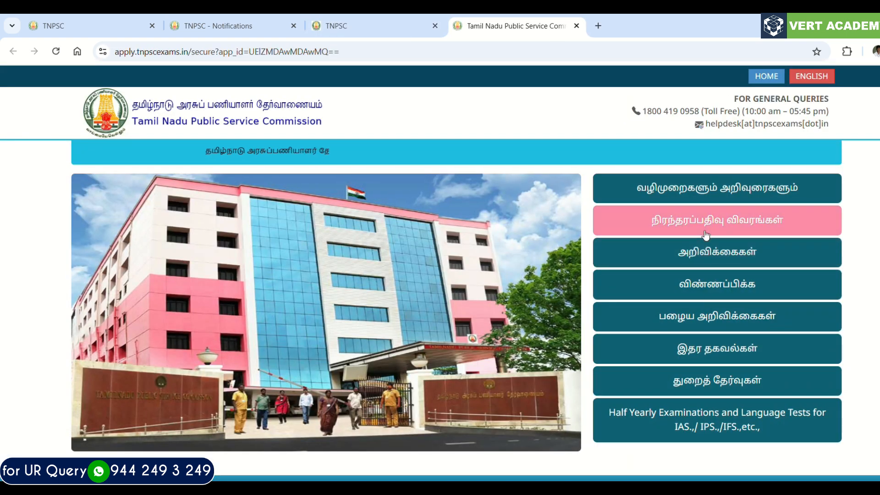
{"action": "left_click", "coordinate": [731, 223]}
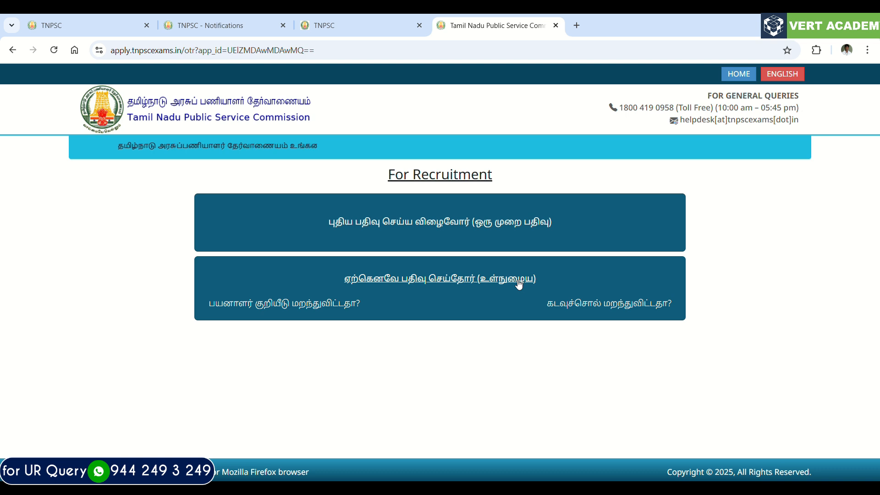
{"action": "left_click", "coordinate": [518, 282]}
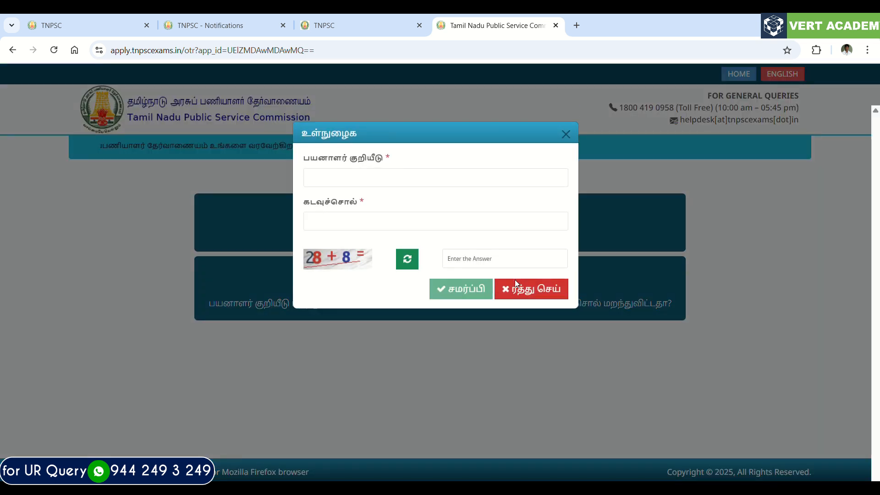
Log in to the candidate account with the user ID, account password and captcha answer
{"action": "left_click", "coordinate": [433, 182]}
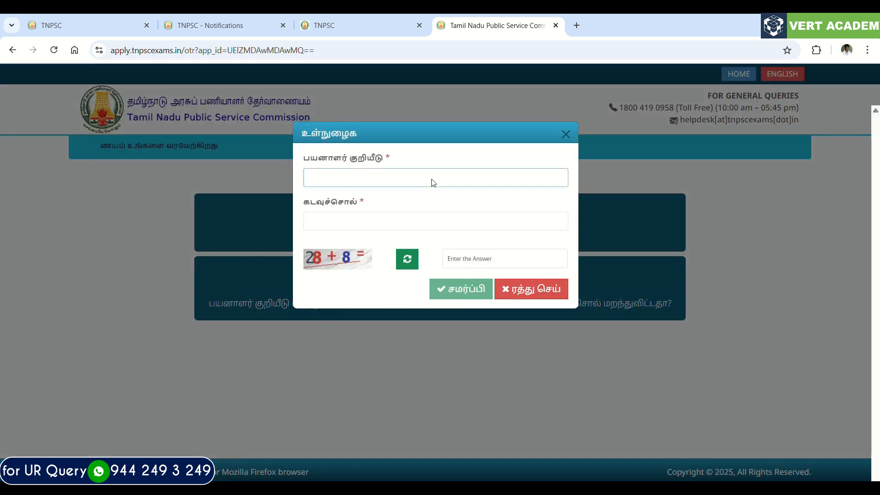
{"action": "left_click", "coordinate": [399, 208]}
{"action": "left_click", "coordinate": [399, 221]}
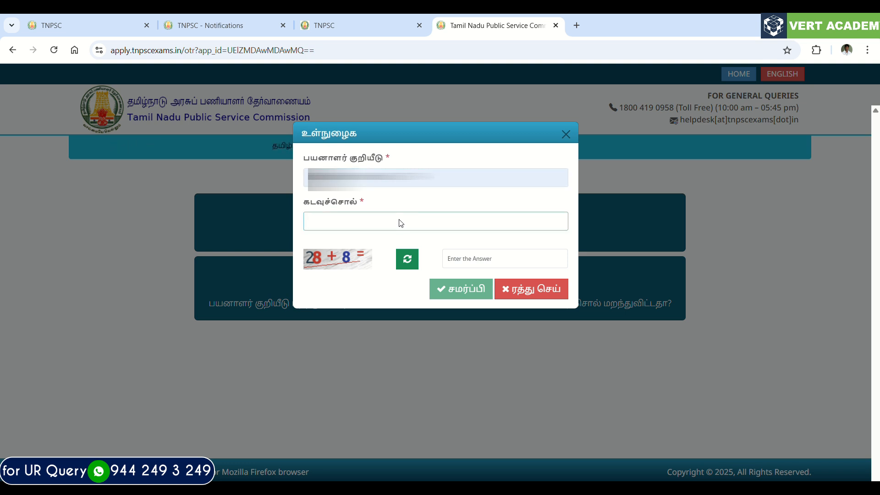
{"action": "type", "text": "********"}
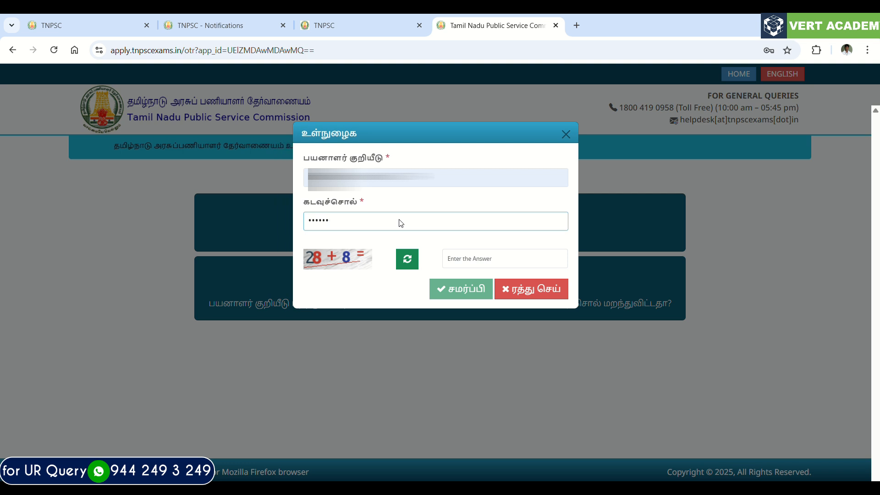
{"action": "type", "text": "**"}
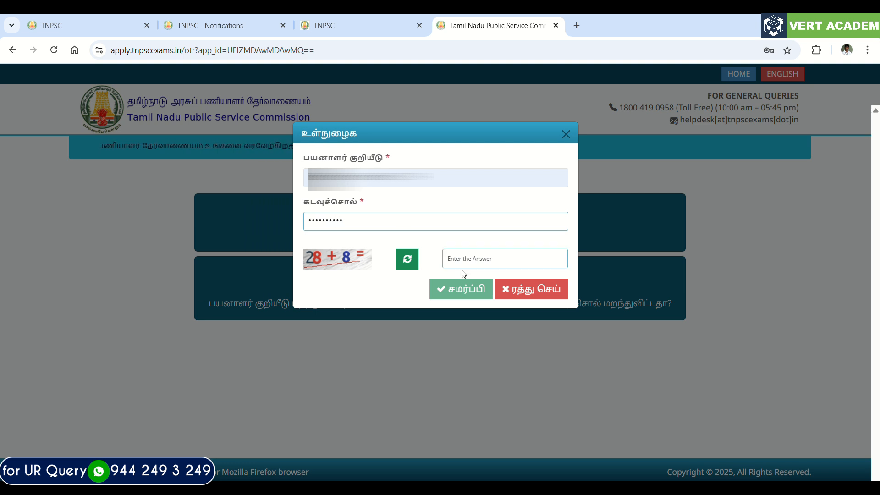
{"action": "left_click", "coordinate": [458, 267]}
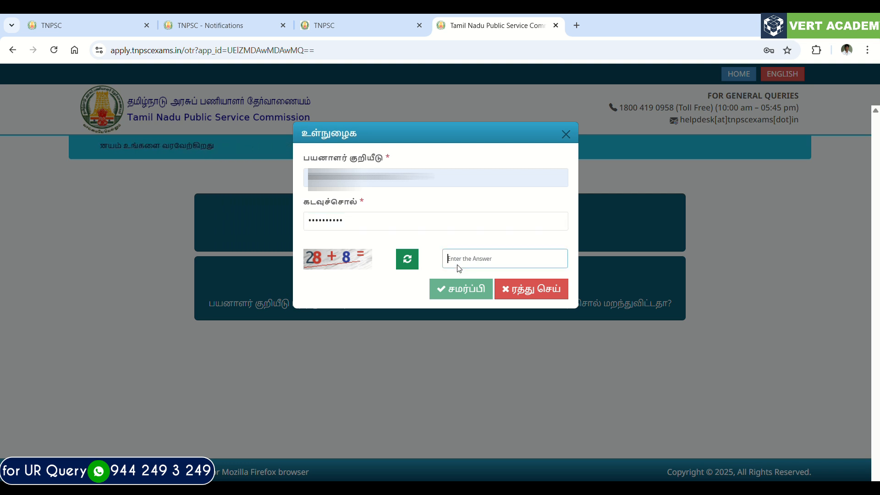
{"action": "type", "text": "36"}
{"action": "left_click", "coordinate": [467, 289]}
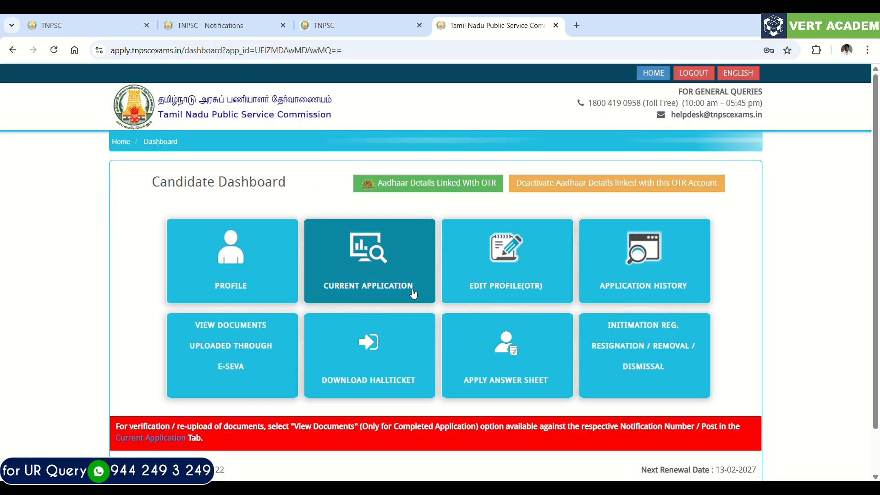
From the current applications, choose to apply for notification 09/2025, Combined Technical Services Examination (Non-Interview Posts)
{"action": "left_click", "coordinate": [413, 293]}
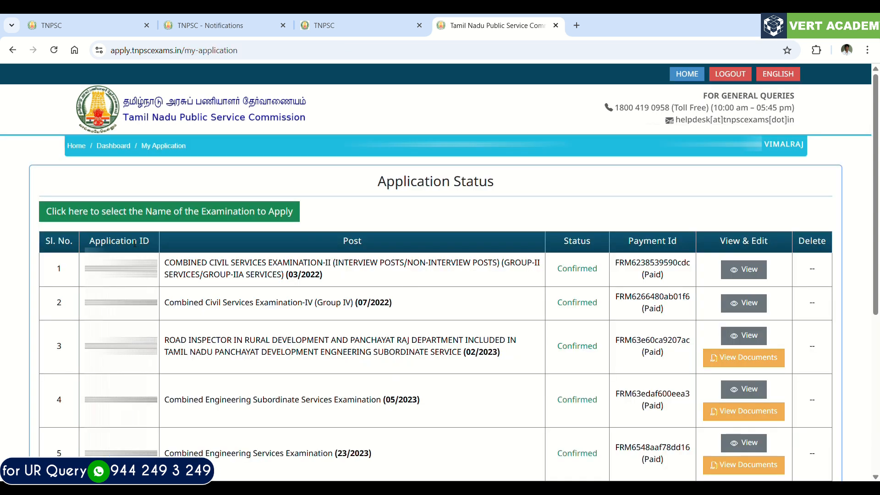
{"action": "left_click", "coordinate": [161, 212]}
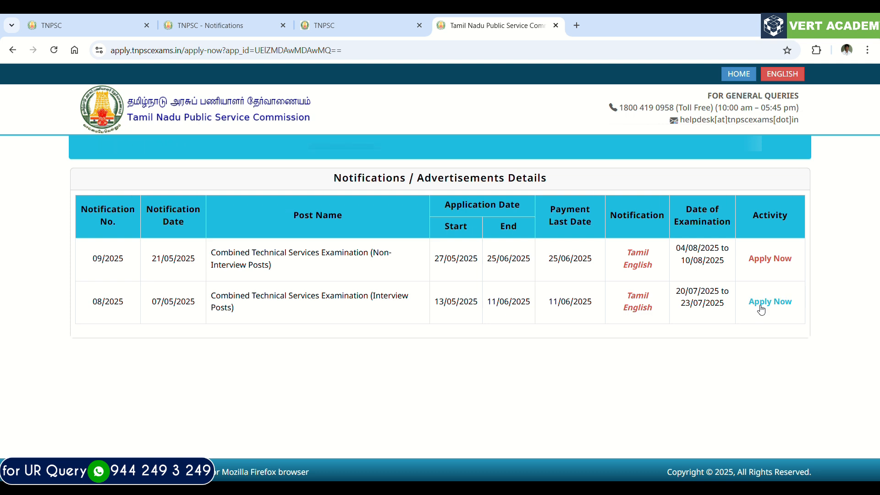
{"action": "left_click", "coordinate": [770, 259]}
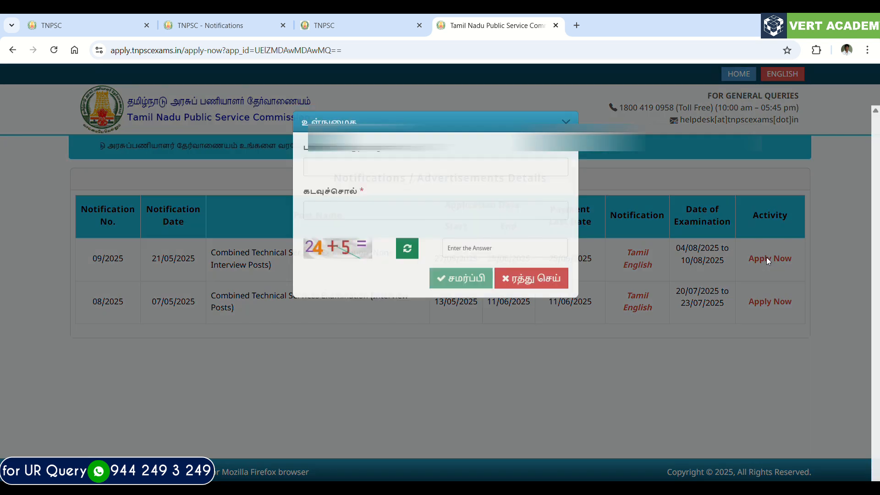
Log in again for the selected notification with the user ID, account password and captcha answer
{"action": "left_click", "coordinate": [507, 175]}
{"action": "left_click", "coordinate": [422, 201]}
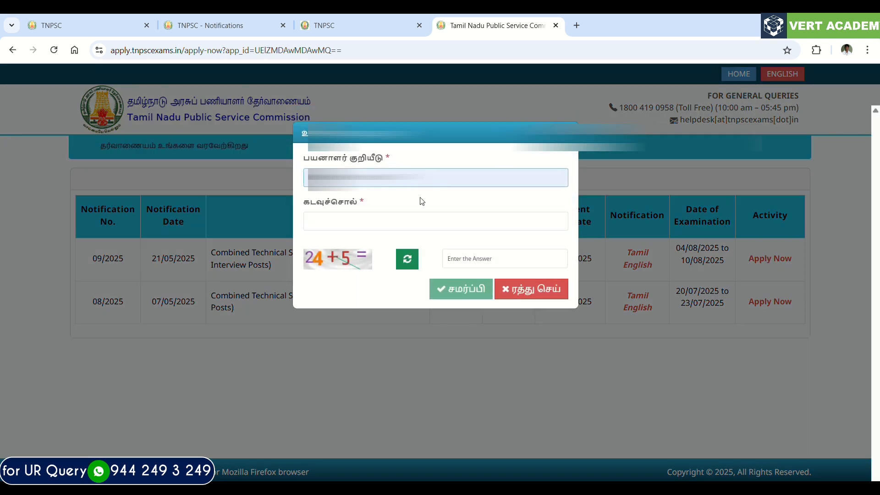
{"action": "left_click", "coordinate": [411, 219]}
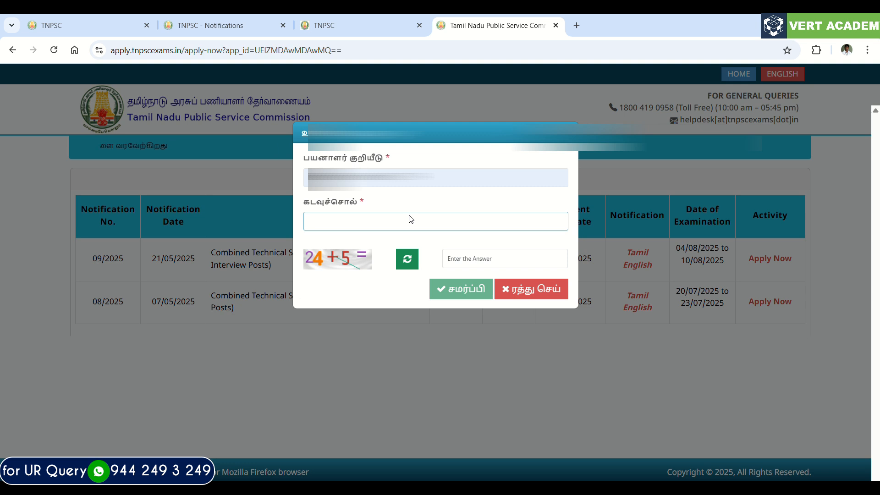
{"action": "type", "text": "•••••••"}
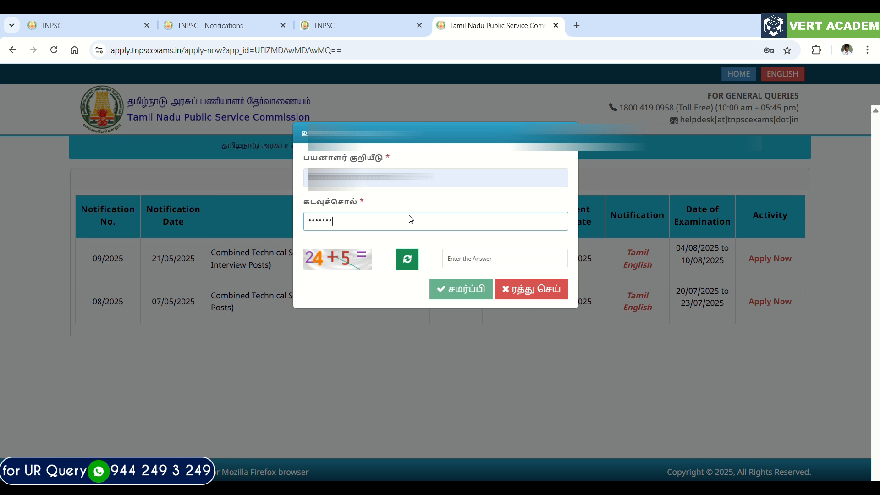
{"action": "type", "text": "•••"}
{"action": "left_click", "coordinate": [451, 255]}
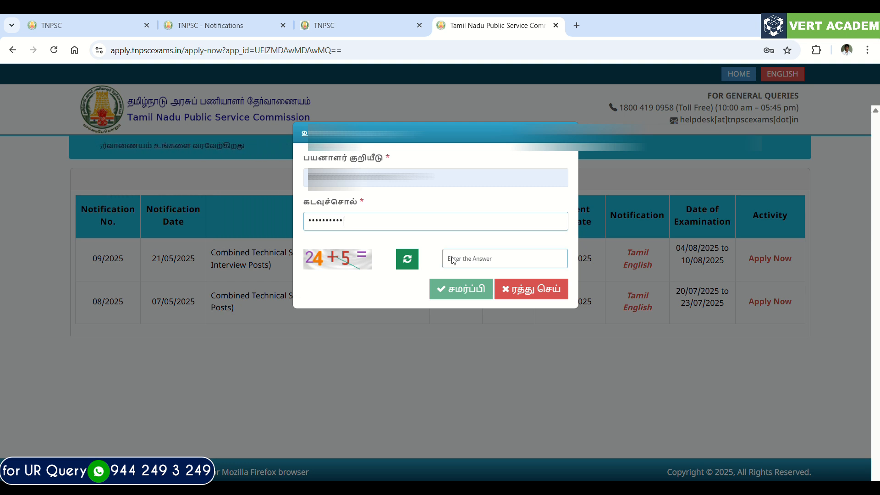
{"action": "left_click", "coordinate": [453, 260]}
{"action": "type", "text": "29"}
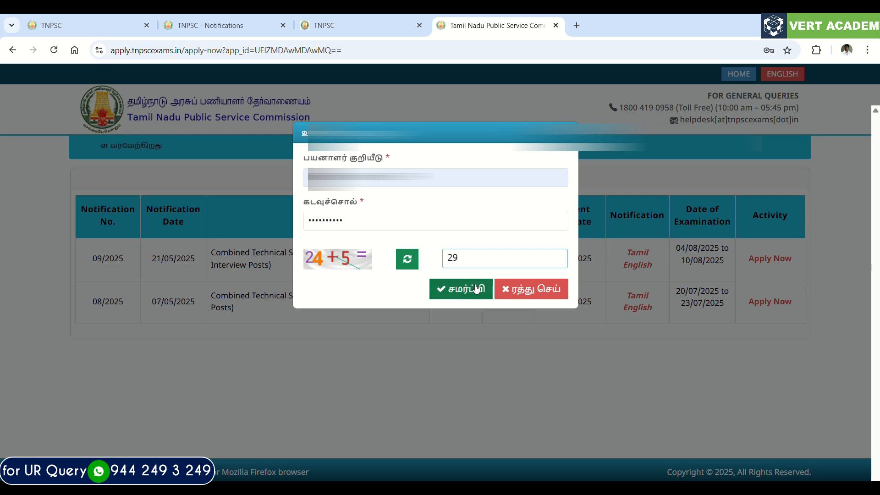
{"action": "left_click", "coordinate": [476, 287]}
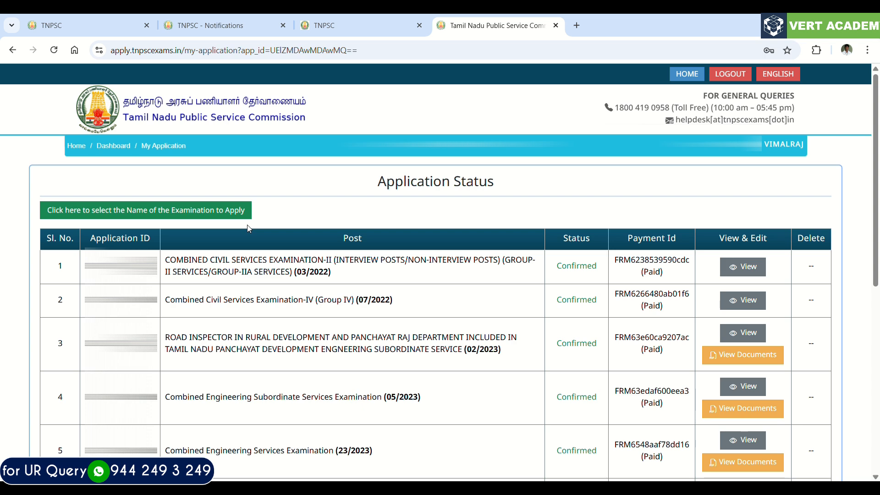
Start the application for Combined Technical Services Examination (Non-Interview Posts), review its twelve stages and continue to Recruitment Details
{"action": "scroll", "coordinate": [248, 228], "scroll_direction": "down", "scroll_amount": 8}
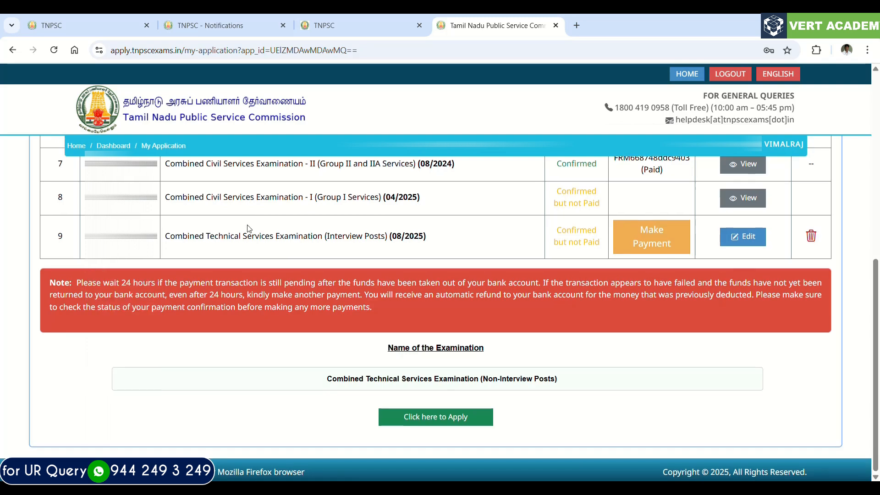
{"action": "left_click", "coordinate": [422, 413]}
{"action": "scroll", "coordinate": [421, 413], "scroll_direction": "down", "scroll_amount": 2}
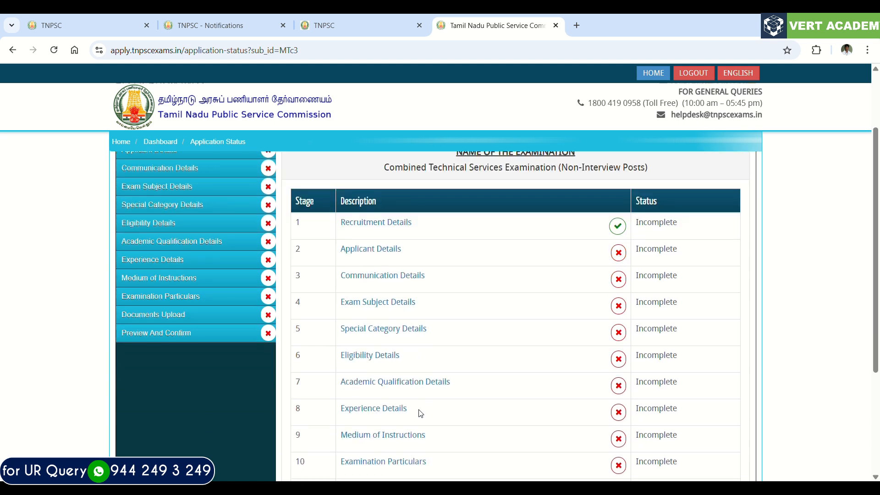
{"action": "scroll", "coordinate": [421, 414], "scroll_direction": "down", "scroll_amount": 3}
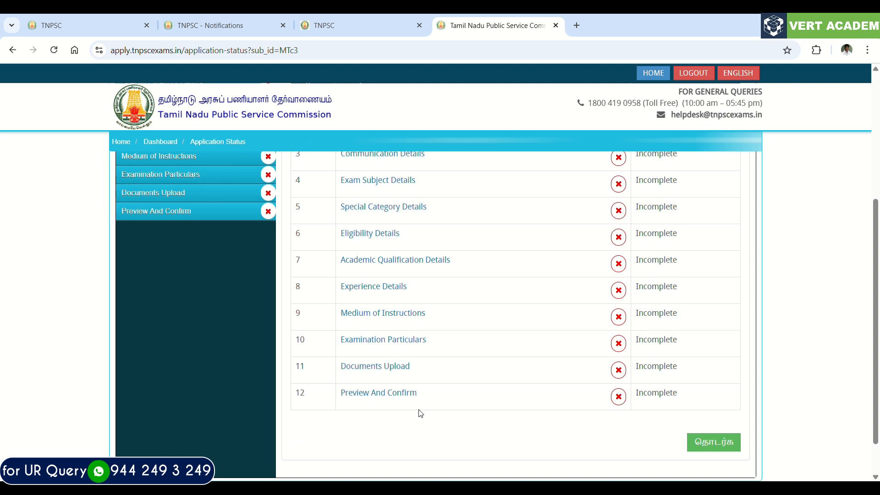
{"action": "scroll", "coordinate": [420, 414], "scroll_direction": "up", "scroll_amount": 2}
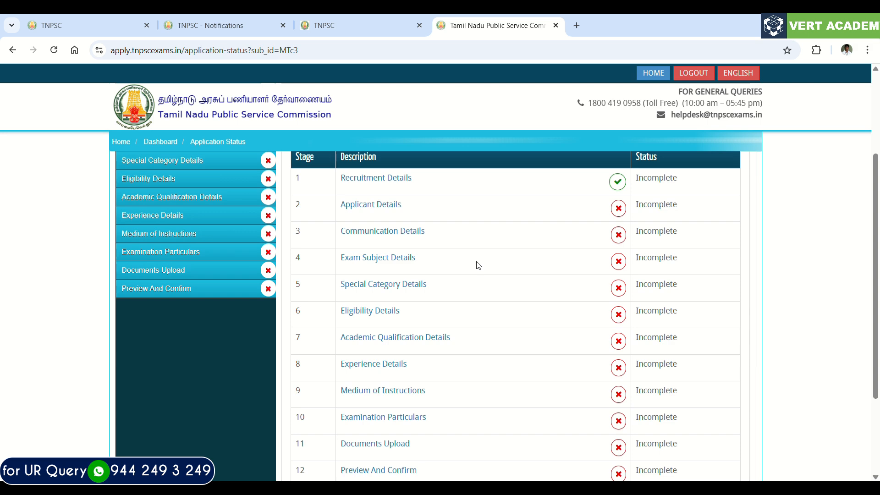
{"action": "scroll", "coordinate": [566, 262], "scroll_direction": "down", "scroll_amount": 3}
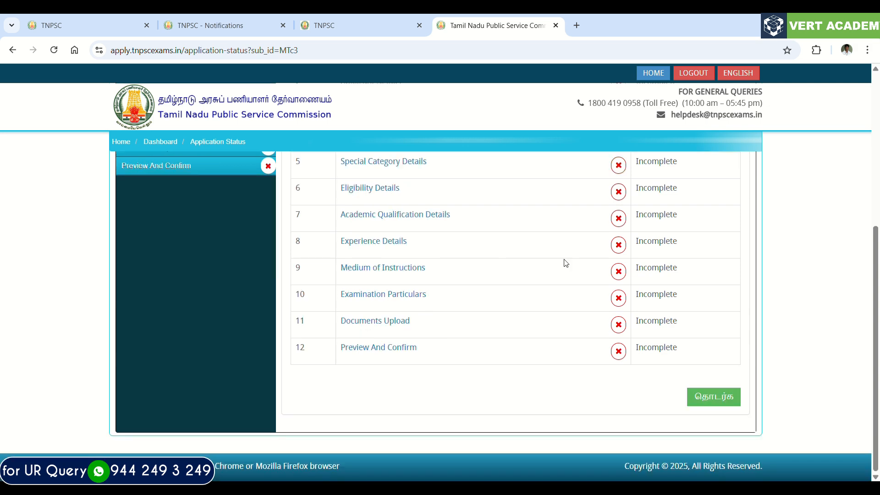
{"action": "left_click", "coordinate": [711, 397]}
Accept the declaration on the Recruitment Details page, then save and continue to the applicant details
{"action": "scroll", "coordinate": [489, 360], "scroll_direction": "down", "scroll_amount": 1}
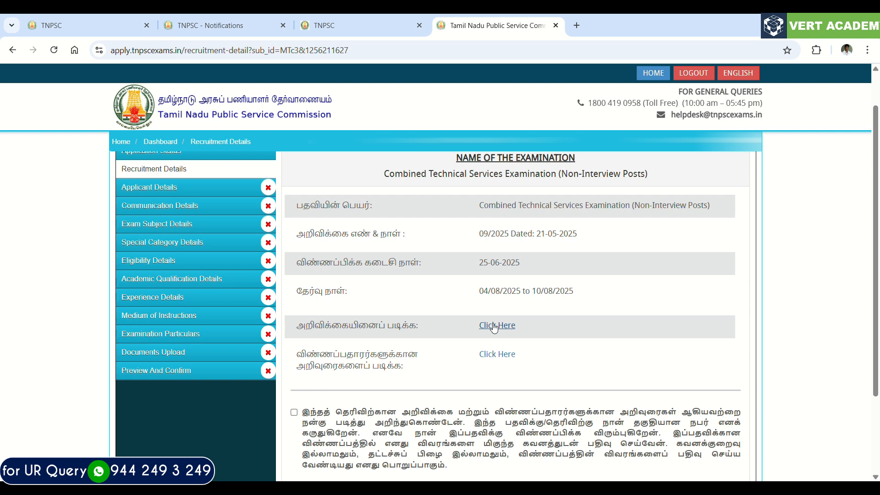
{"action": "scroll", "coordinate": [407, 400], "scroll_direction": "down", "scroll_amount": 1}
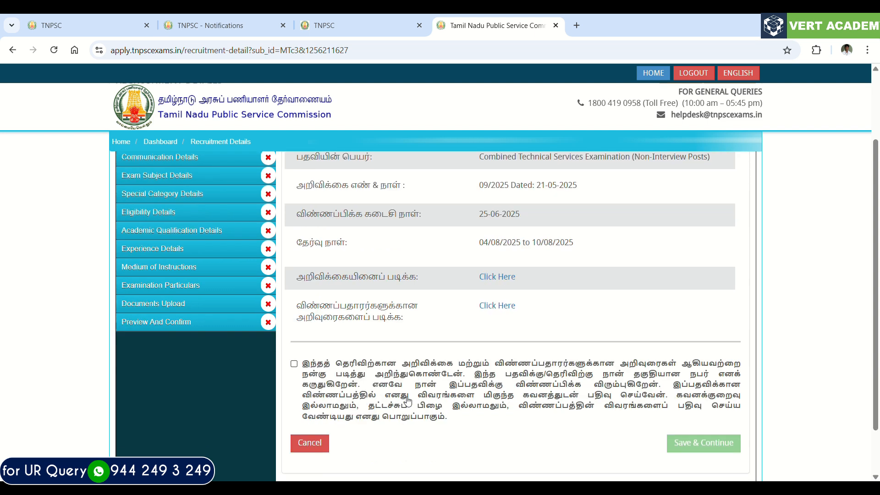
{"action": "left_click", "coordinate": [360, 387]}
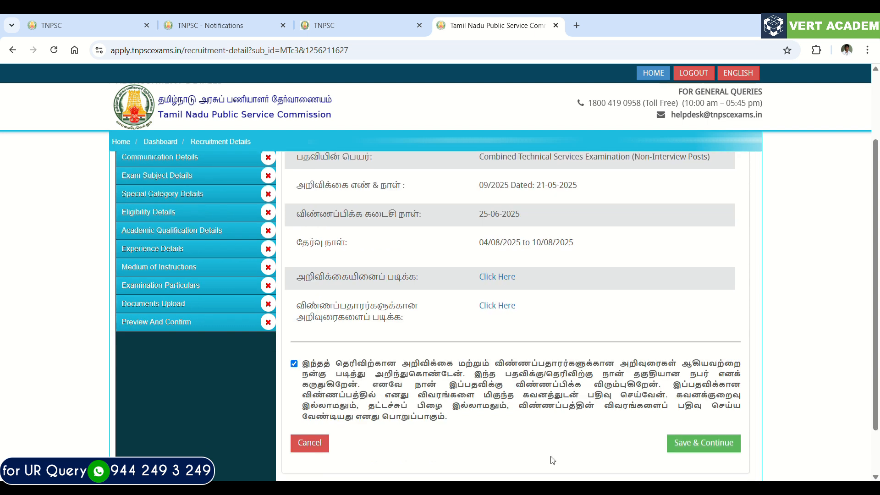
{"action": "left_click", "coordinate": [700, 454]}
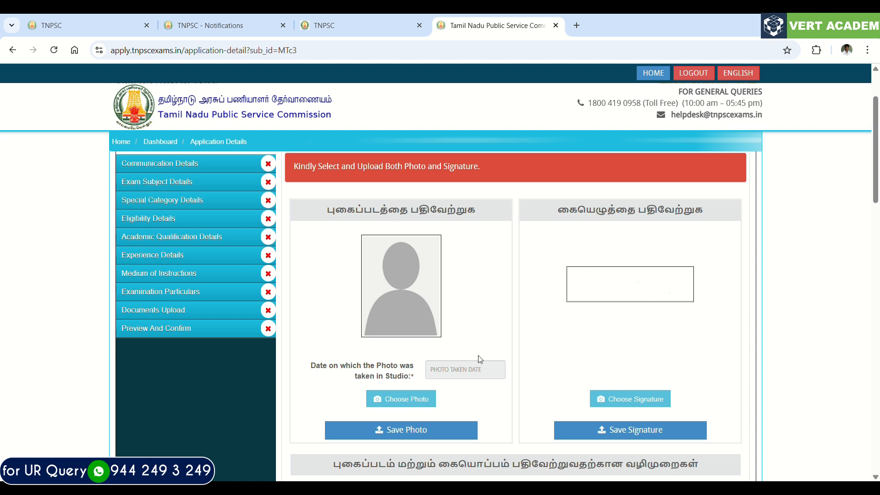
Choose the applicant's photo, set the date it was taken to 20-04-2025, and save the photo
{"action": "left_click", "coordinate": [416, 401]}
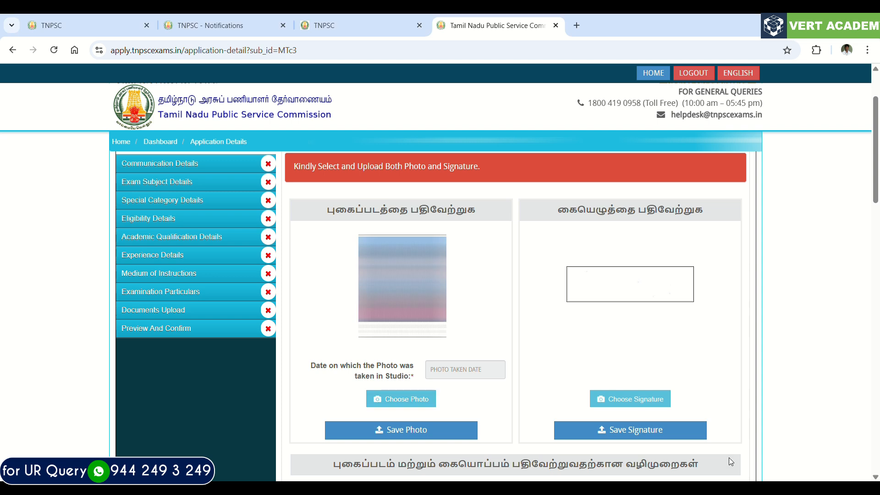
{"action": "double_click", "coordinate": [466, 369]}
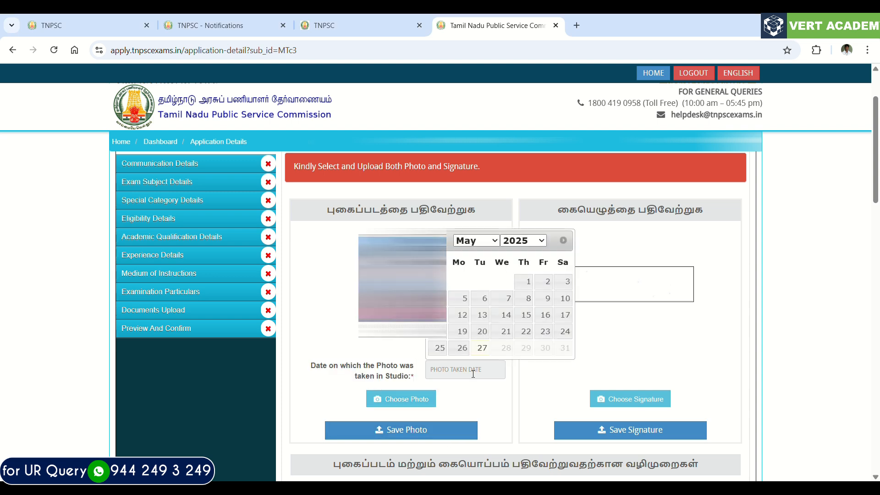
{"action": "left_click", "coordinate": [488, 241]}
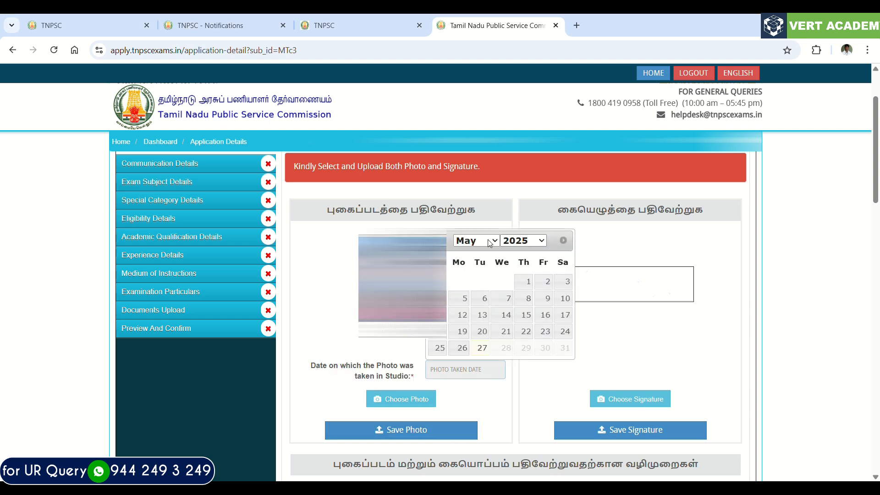
{"action": "left_click", "coordinate": [474, 285]}
{"action": "left_click", "coordinate": [440, 331]}
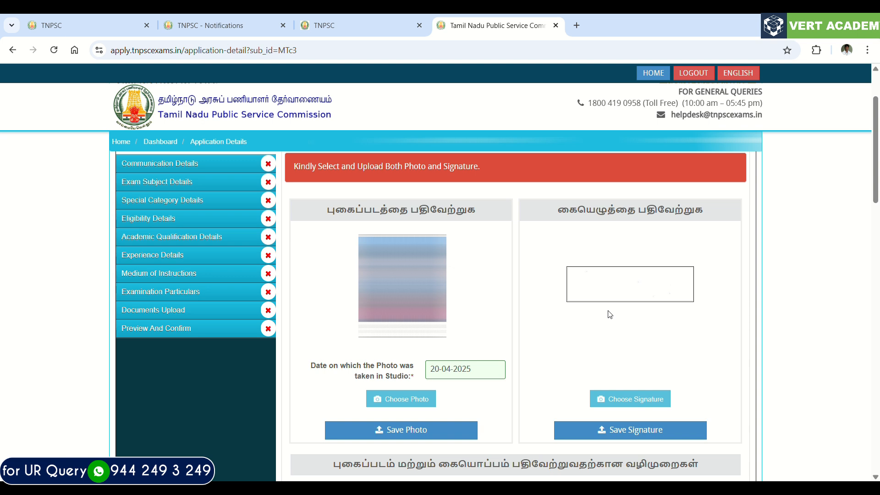
{"action": "left_click", "coordinate": [460, 442]}
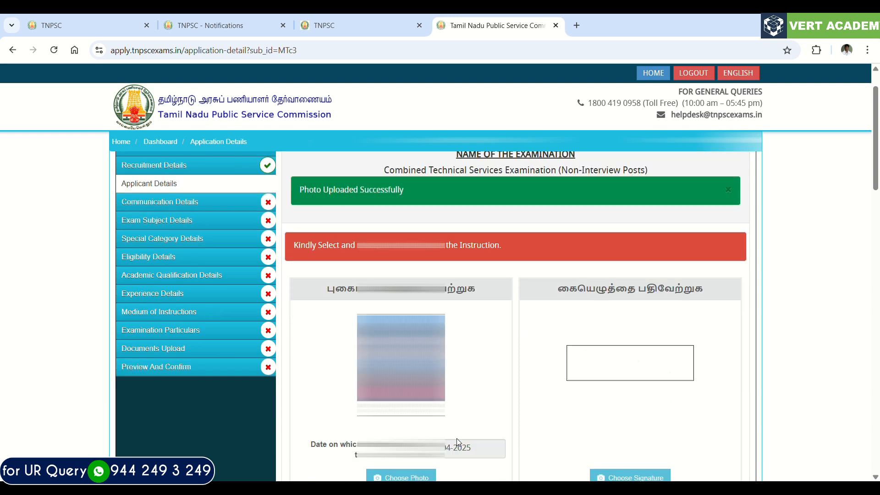
Choose the applicant's signature image and save it to the application
{"action": "scroll", "coordinate": [456, 438], "scroll_direction": "down", "scroll_amount": 2}
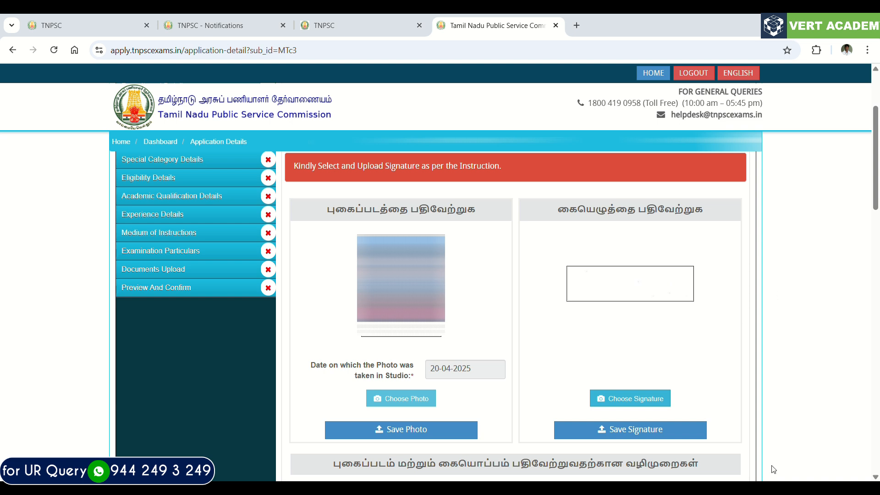
{"action": "scroll", "coordinate": [594, 410], "scroll_direction": "down", "scroll_amount": 1}
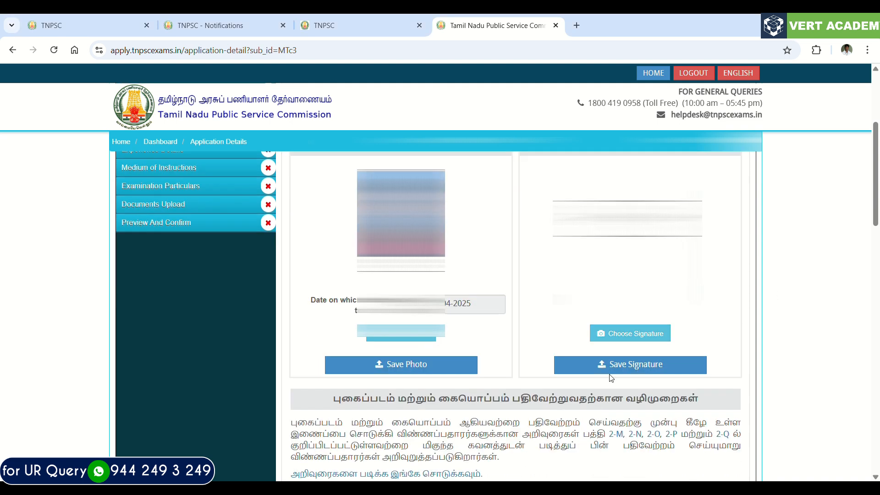
{"action": "left_click", "coordinate": [623, 369]}
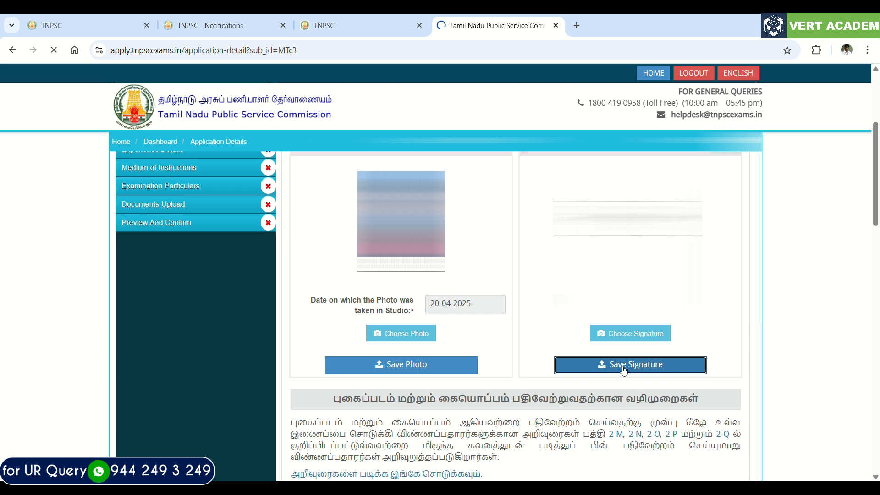
In the verification section of the applicant details, enter the applicant's name, initials and date of birth
{"action": "scroll", "coordinate": [620, 367], "scroll_direction": "down", "scroll_amount": 5}
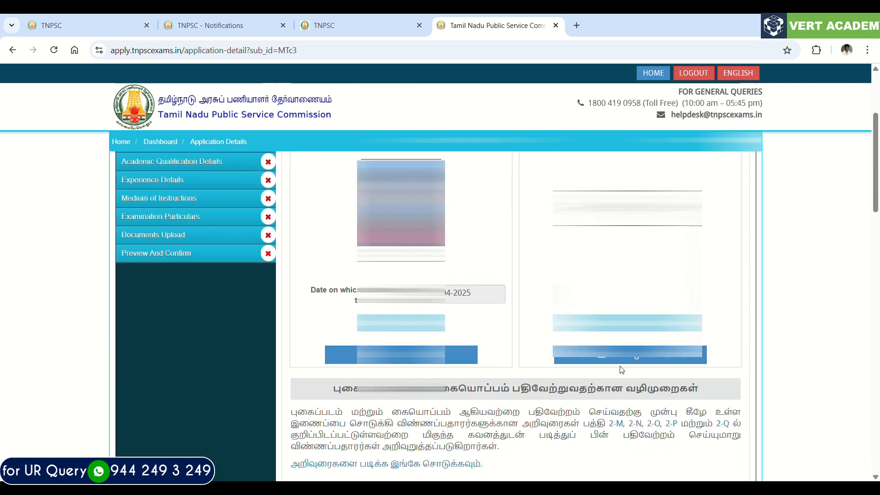
{"action": "scroll", "coordinate": [515, 311], "scroll_direction": "down", "scroll_amount": 5}
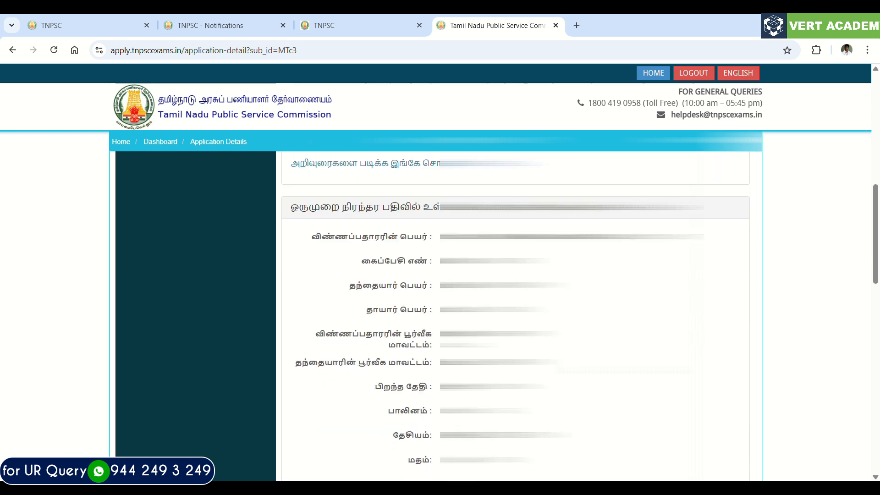
{"action": "scroll", "coordinate": [515, 316], "scroll_direction": "down", "scroll_amount": 4}
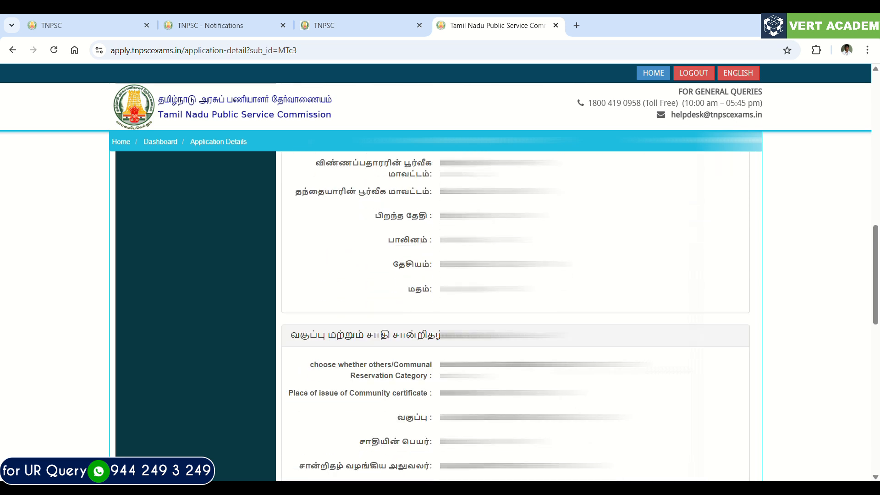
{"action": "scroll", "coordinate": [621, 367], "scroll_direction": "down", "scroll_amount": 5}
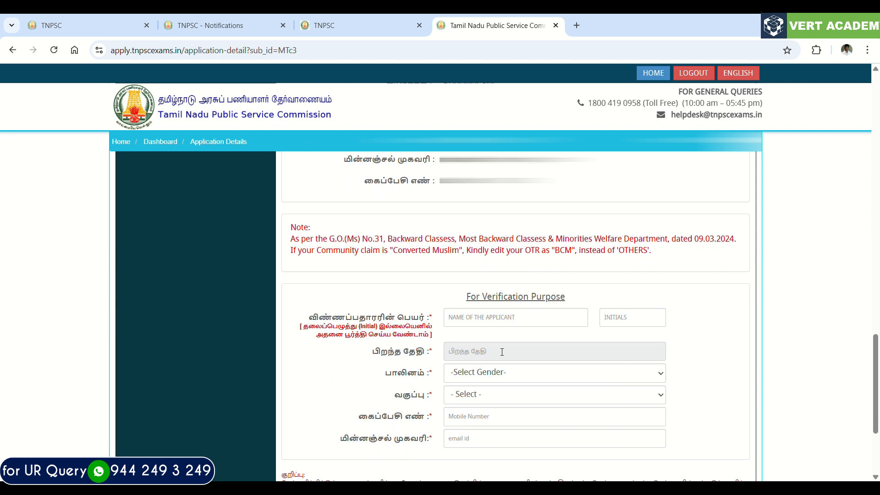
{"action": "left_click", "coordinate": [491, 317]}
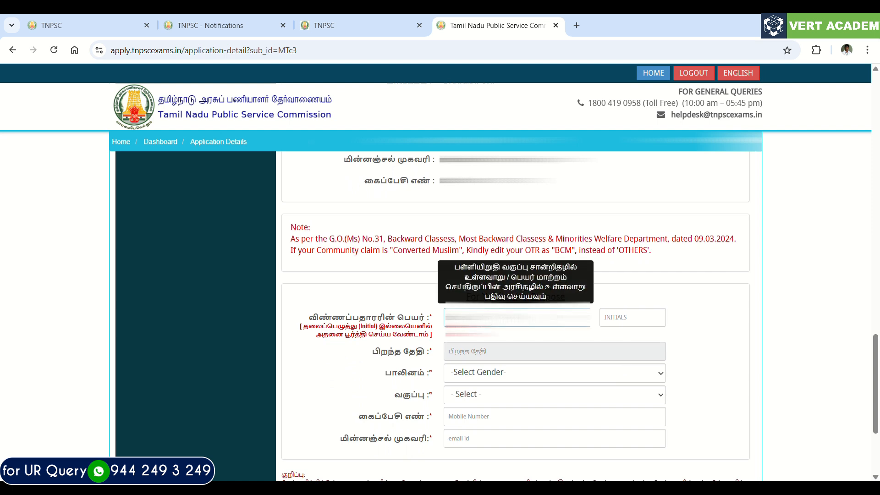
{"action": "left_click", "coordinate": [635, 320]}
{"action": "type", "text": "C"}
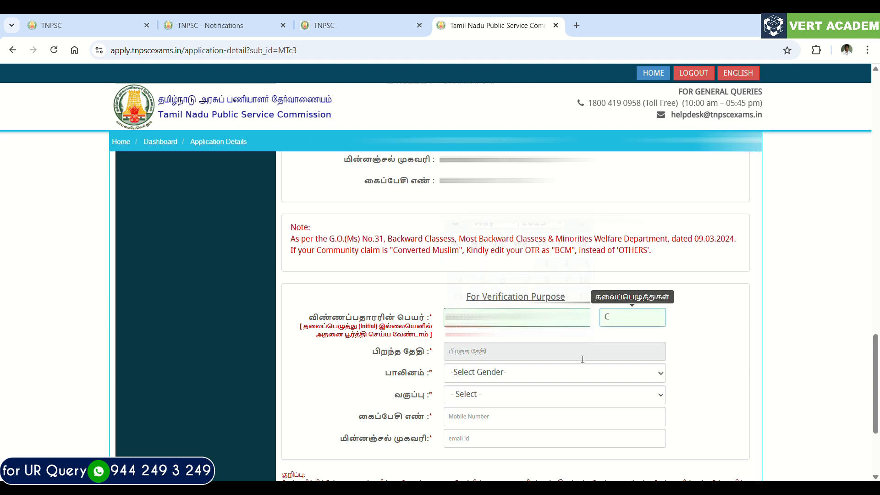
{"action": "left_click", "coordinate": [581, 355]}
{"action": "left_click", "coordinate": [534, 226]}
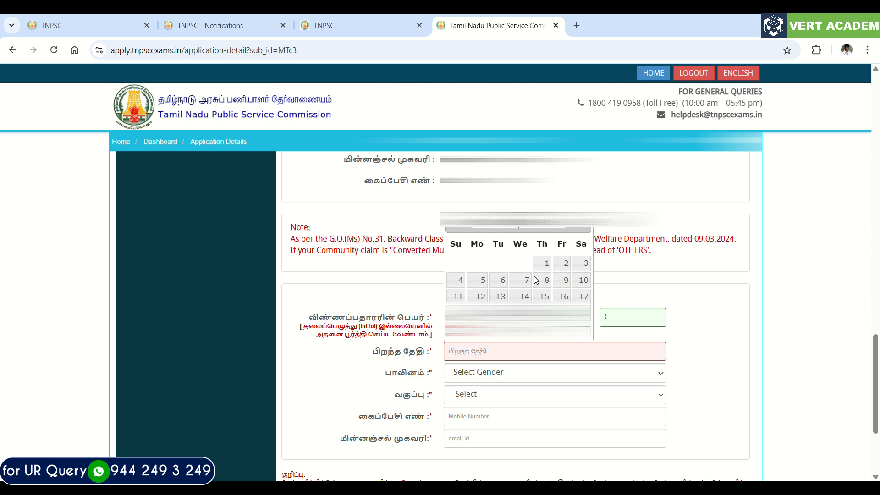
{"action": "left_click", "coordinate": [537, 248]}
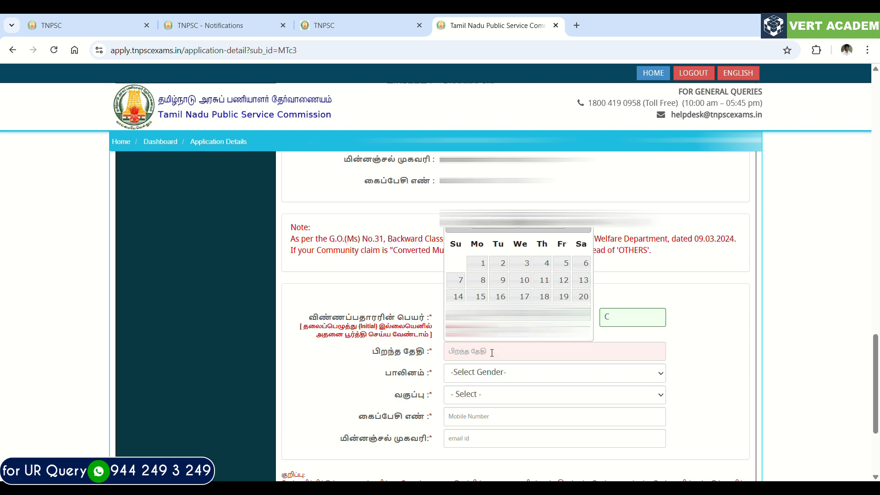
{"action": "left_click", "coordinate": [544, 297]}
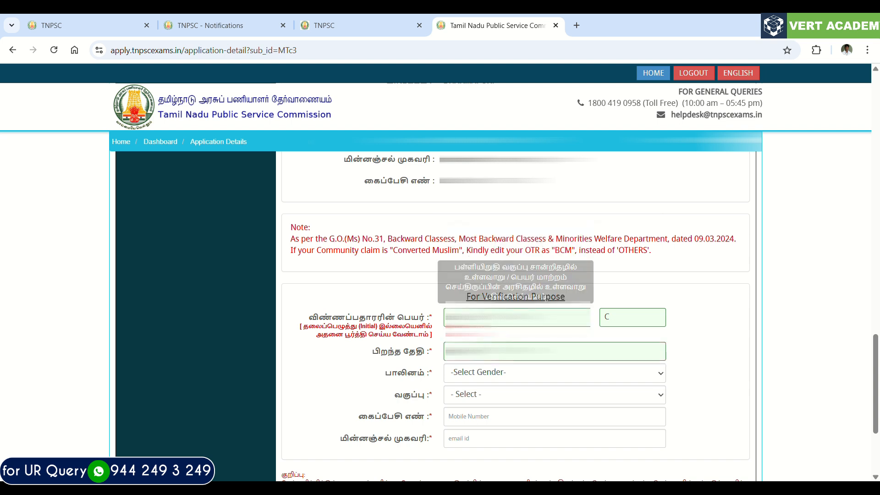
Set the verification gender to Male, select the applicant's community, and enter the mobile number and e-mail address
{"action": "left_click", "coordinate": [517, 381]}
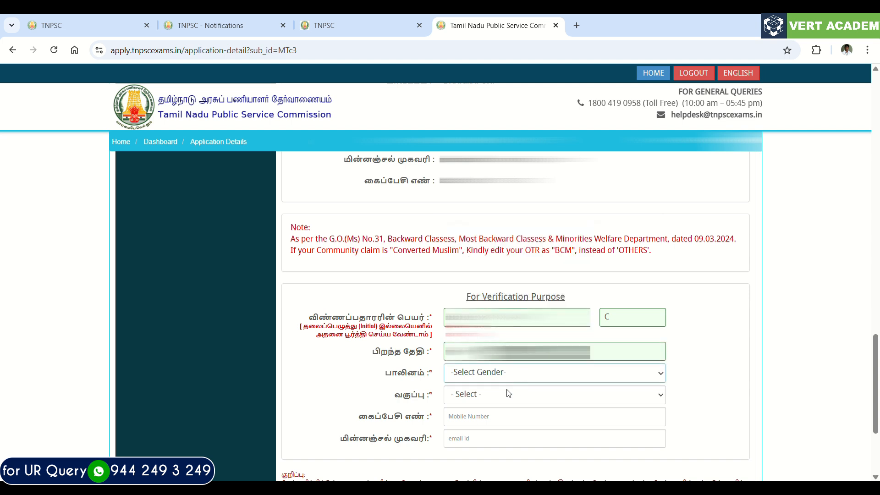
{"action": "left_click", "coordinate": [503, 400]}
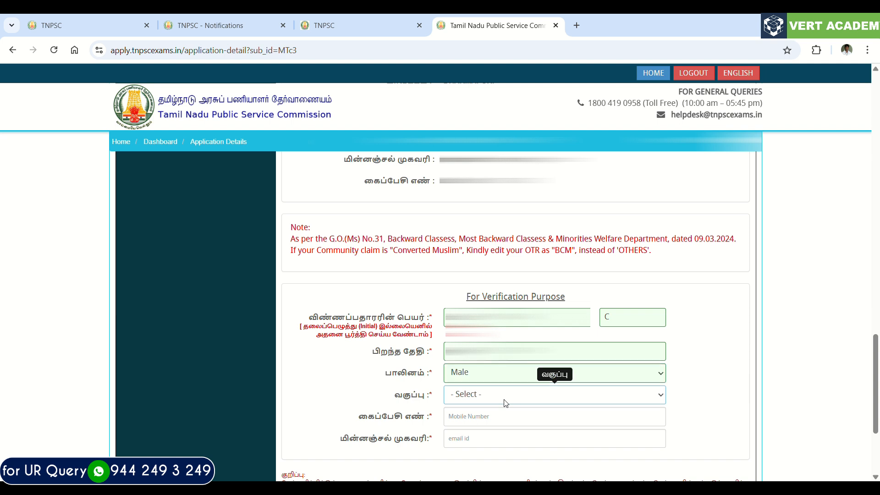
{"action": "left_click", "coordinate": [502, 422]}
{"action": "left_click", "coordinate": [501, 415]}
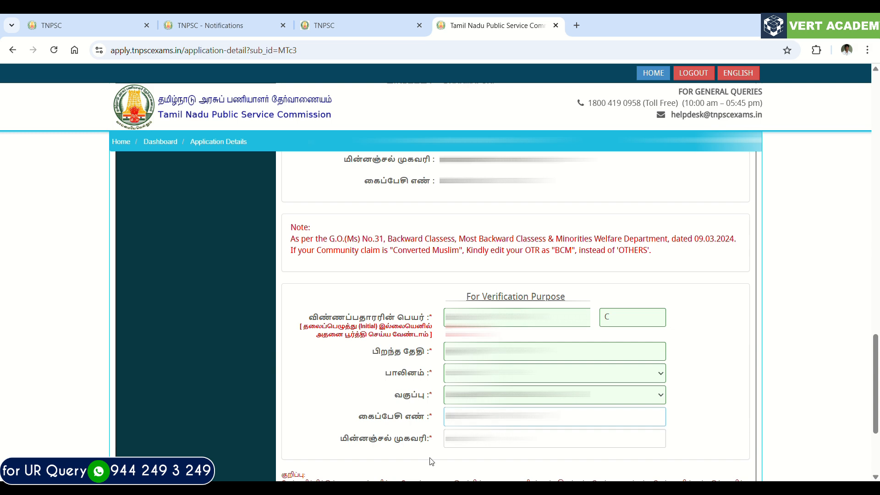
{"action": "left_click", "coordinate": [477, 438]}
{"action": "left_click", "coordinate": [481, 459]}
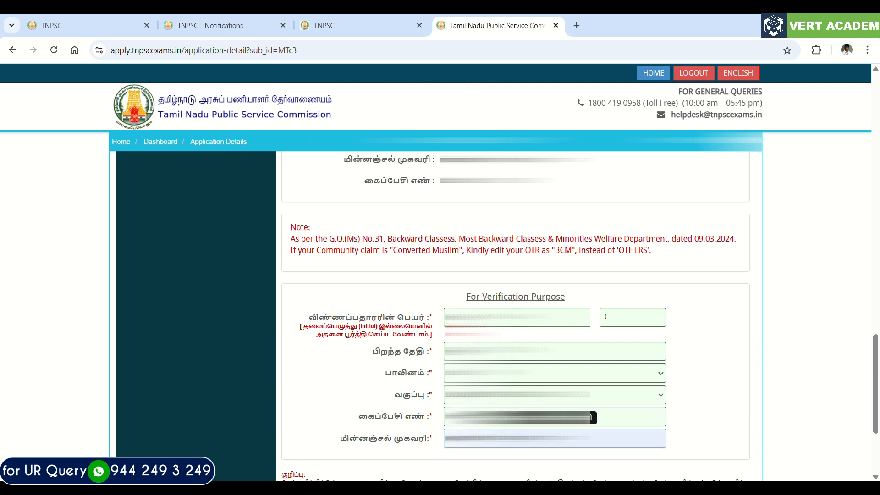
Accept the declaration on the applicant details, then save and proceed to Communication Details
{"action": "scroll", "coordinate": [515, 366], "scroll_direction": "down", "scroll_amount": 2}
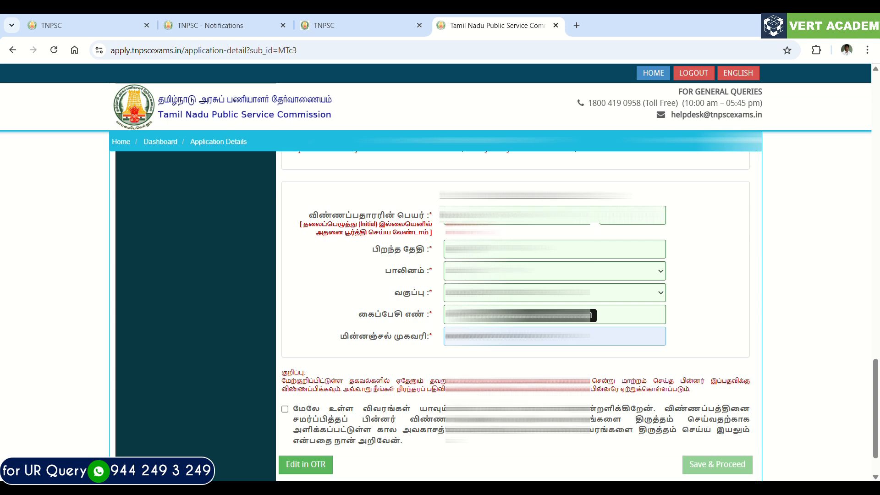
{"action": "left_click", "coordinate": [284, 409]}
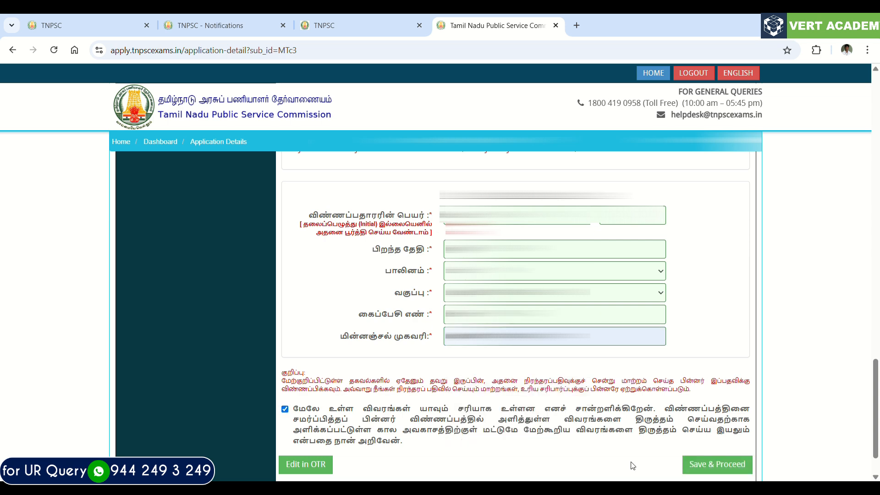
{"action": "left_click", "coordinate": [710, 465]}
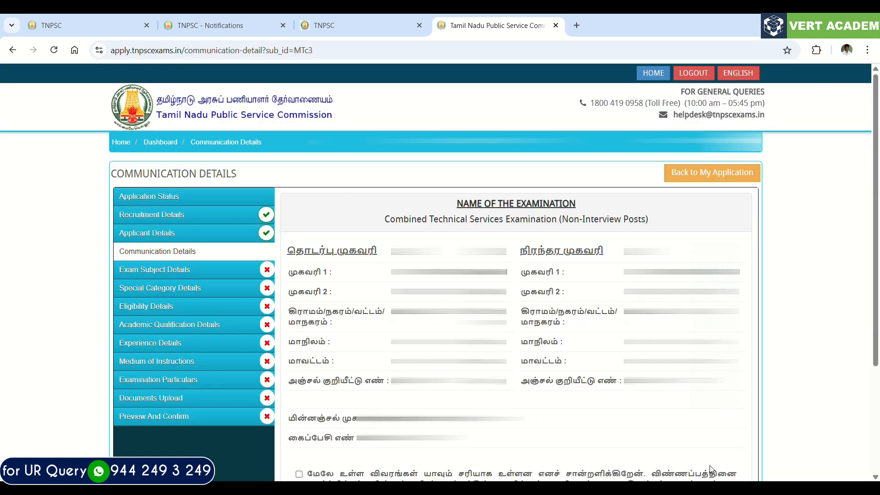
Accept the declaration for the communication details, then save and continue to Exam Subject Details
{"action": "scroll", "coordinate": [709, 466], "scroll_direction": "down", "scroll_amount": 2}
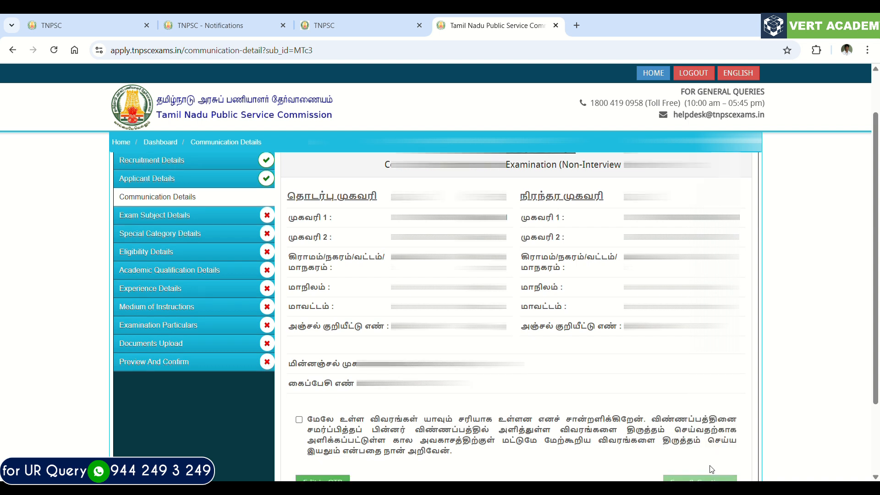
{"action": "scroll", "coordinate": [711, 469], "scroll_direction": "down", "scroll_amount": 1}
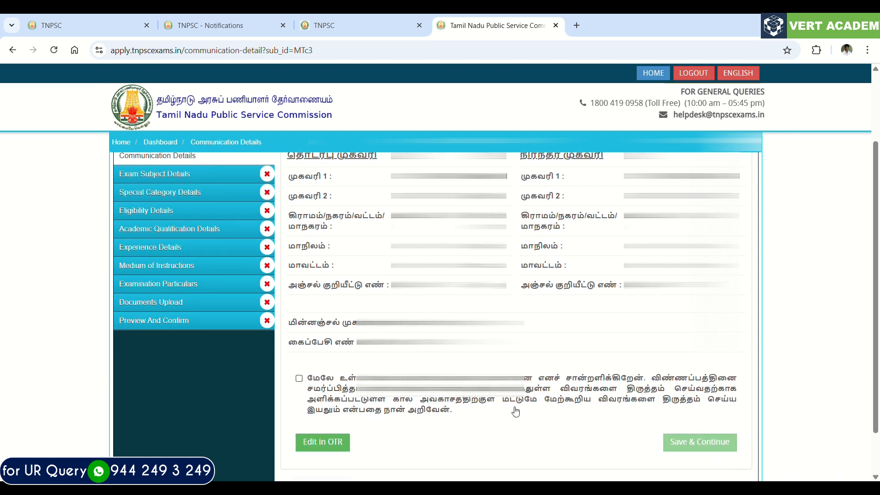
{"action": "left_click", "coordinate": [497, 400]}
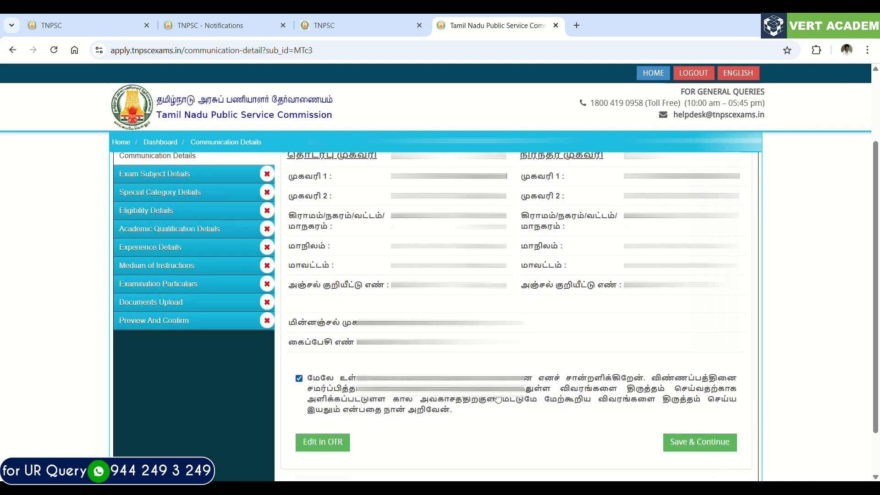
{"action": "left_click", "coordinate": [712, 446]}
Select Civil Engineering (Subject Code: 398) as a subject paper
{"action": "scroll", "coordinate": [712, 445], "scroll_direction": "down", "scroll_amount": 2}
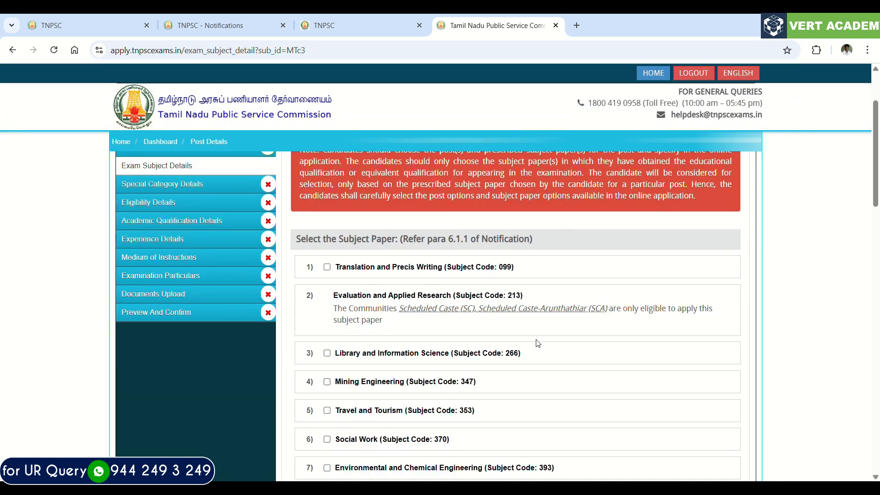
{"action": "scroll", "coordinate": [537, 343], "scroll_direction": "down", "scroll_amount": 1}
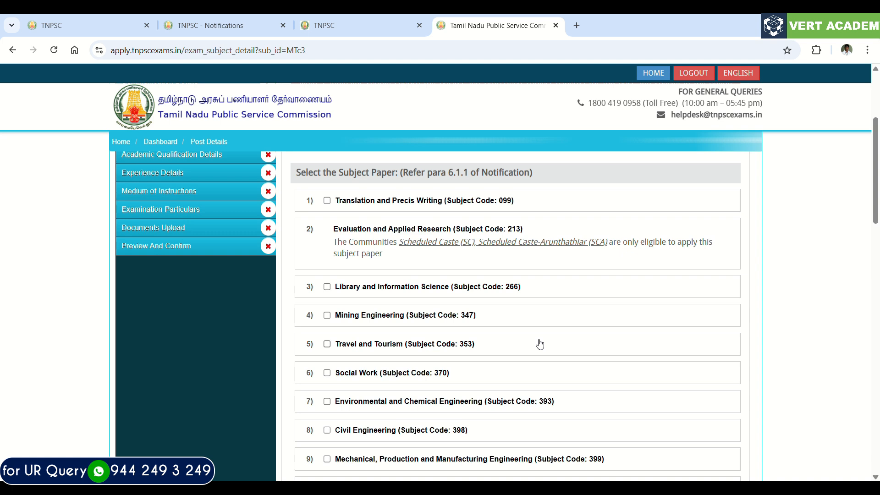
{"action": "scroll", "coordinate": [539, 344], "scroll_direction": "down", "scroll_amount": 1}
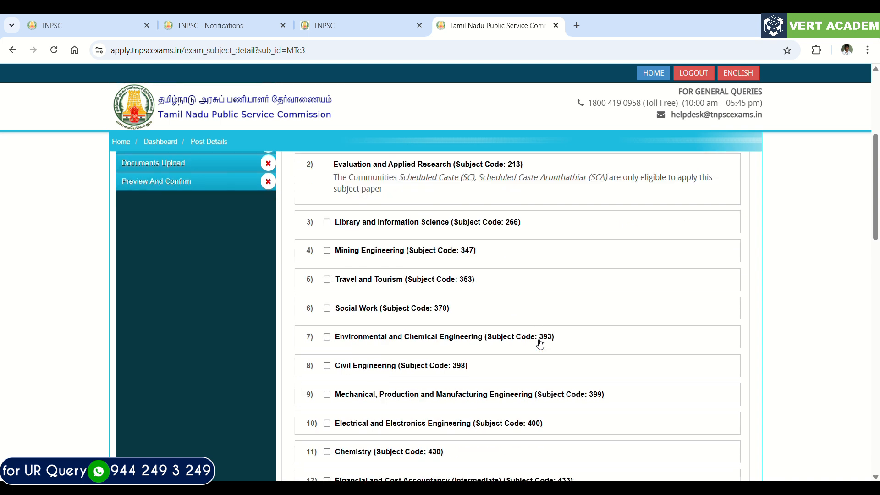
{"action": "scroll", "coordinate": [540, 344], "scroll_direction": "down", "scroll_amount": 1}
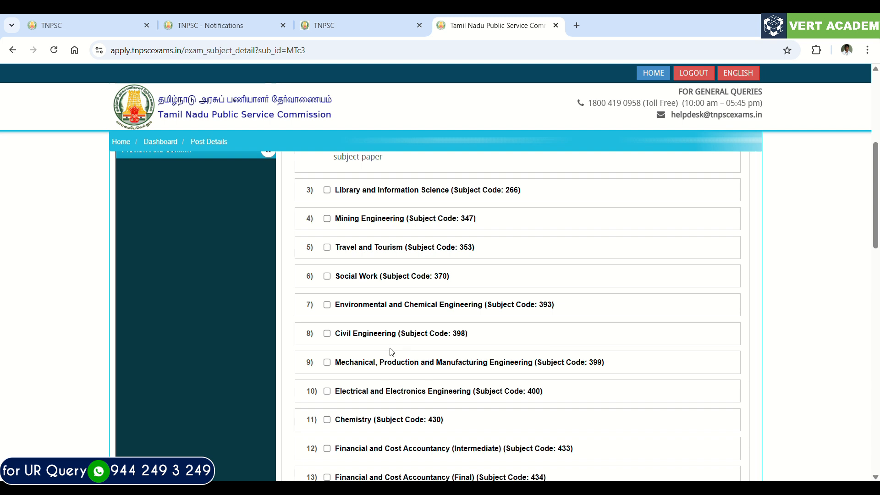
{"action": "scroll", "coordinate": [392, 352], "scroll_direction": "down", "scroll_amount": 1}
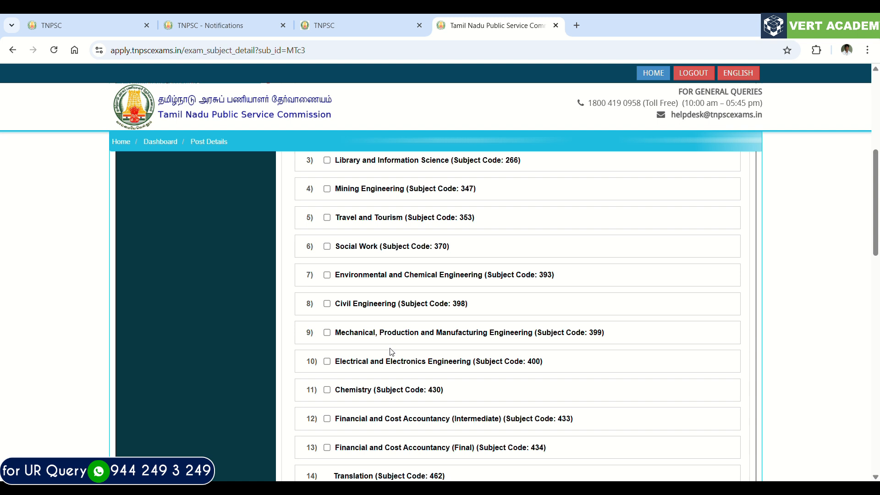
{"action": "left_click", "coordinate": [327, 306]}
Select Civil Engineering, Traditional Architecture and Sculpture (Subject Code: 510) as an additional subject paper
{"action": "scroll", "coordinate": [328, 308], "scroll_direction": "down", "scroll_amount": 1}
{"action": "scroll", "coordinate": [328, 310], "scroll_direction": "down", "scroll_amount": 2}
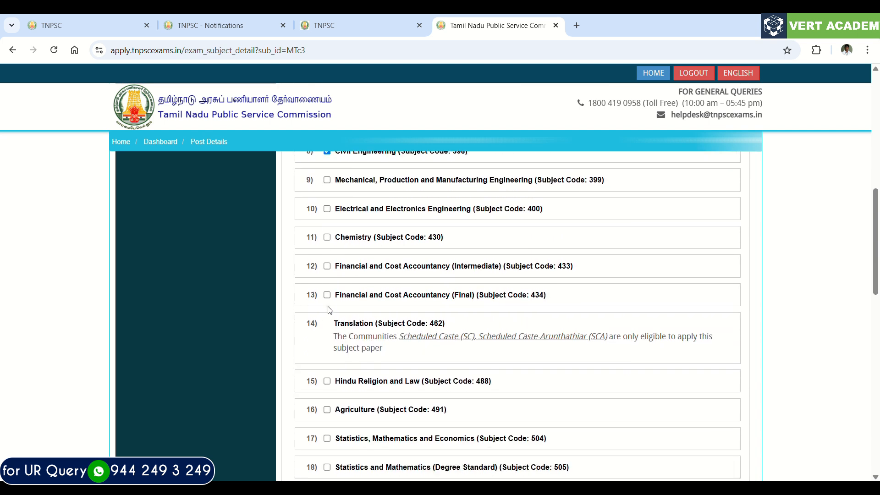
{"action": "scroll", "coordinate": [328, 310], "scroll_direction": "down", "scroll_amount": 1}
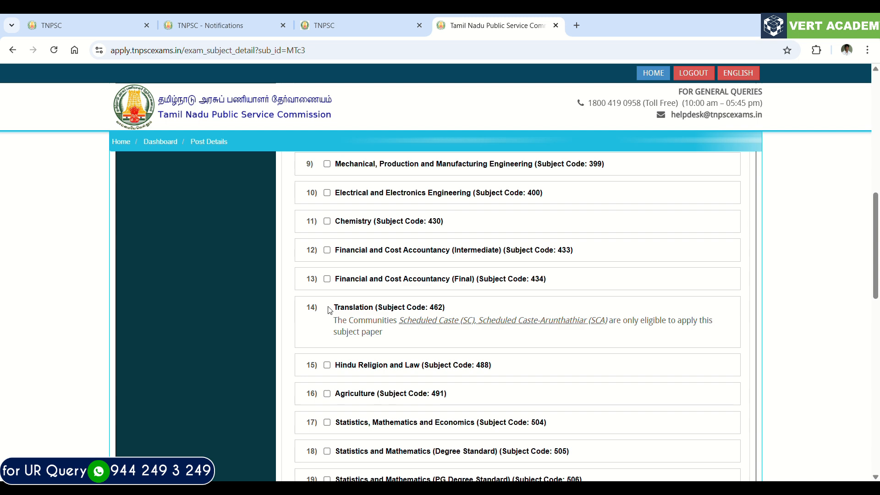
{"action": "scroll", "coordinate": [329, 310], "scroll_direction": "down", "scroll_amount": 3}
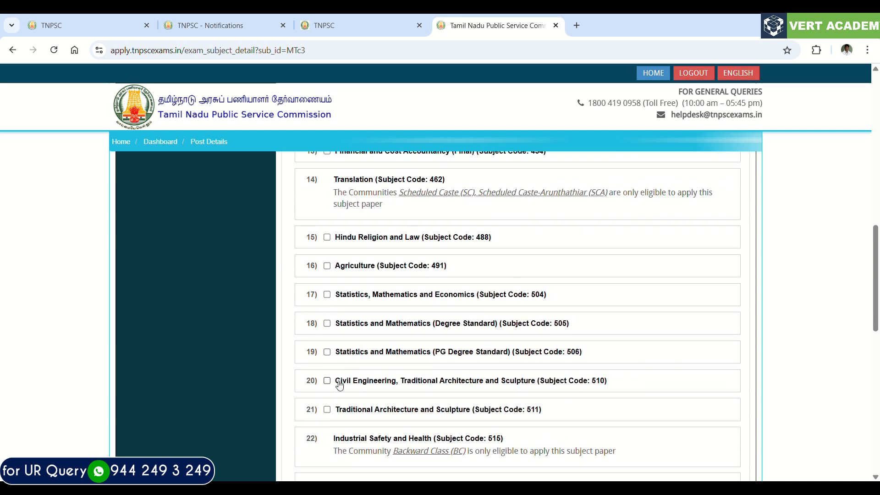
{"action": "left_click", "coordinate": [327, 381]}
Select Agricultural, Mechanical, Automobile and Civil Engineering (Subject Code: 562) as another subject paper
{"action": "scroll", "coordinate": [328, 384], "scroll_direction": "down", "scroll_amount": 3}
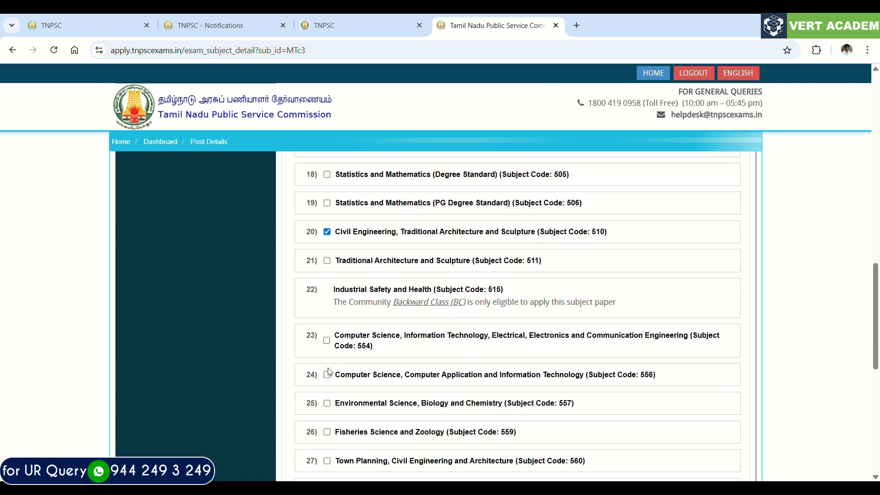
{"action": "scroll", "coordinate": [328, 372], "scroll_direction": "down", "scroll_amount": 1}
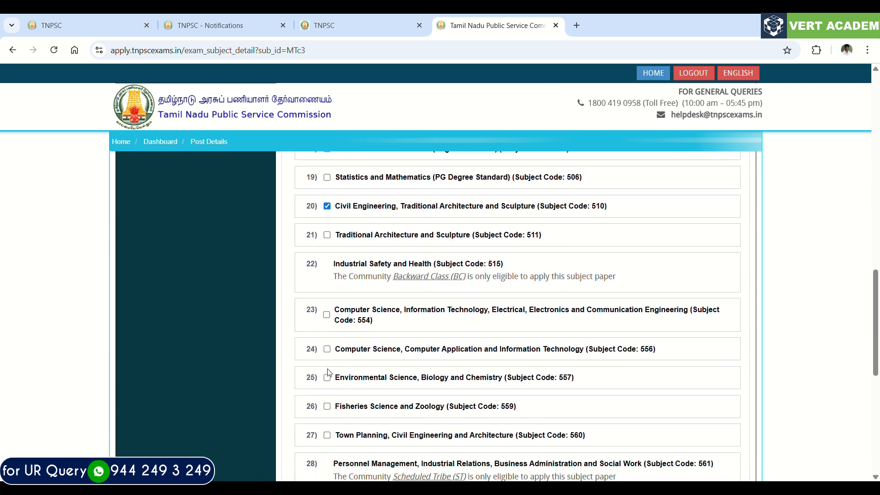
{"action": "scroll", "coordinate": [328, 372], "scroll_direction": "down", "scroll_amount": 1}
{"action": "scroll", "coordinate": [328, 373], "scroll_direction": "down", "scroll_amount": 1}
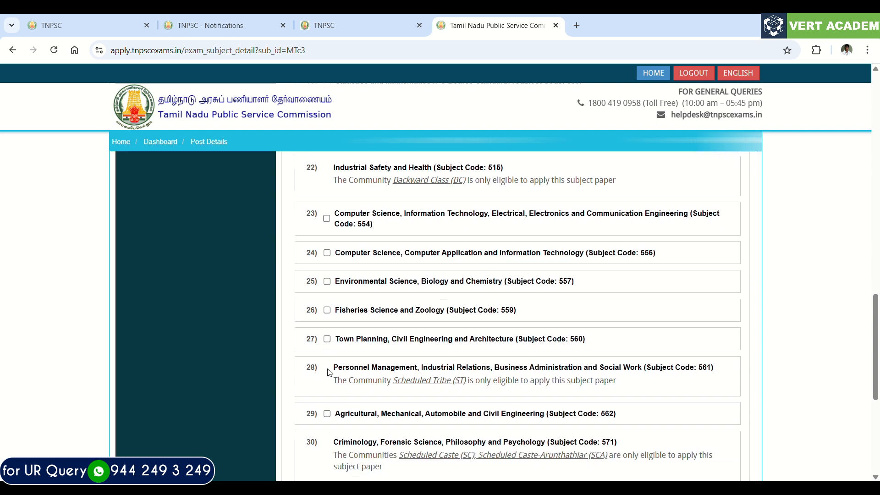
{"action": "scroll", "coordinate": [328, 372], "scroll_direction": "down", "scroll_amount": 1}
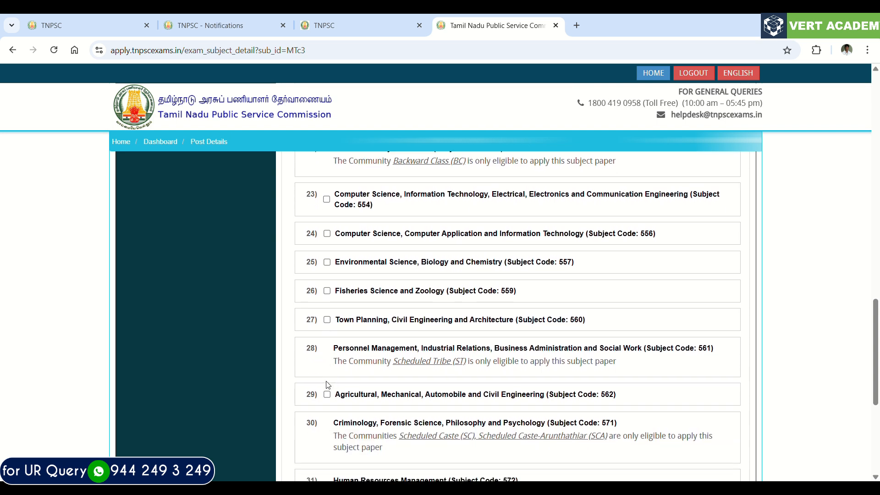
{"action": "left_click", "coordinate": [327, 395]}
Accept the declaration for the exam subject details, then save and continue to Special Category Details
{"action": "scroll", "coordinate": [328, 396], "scroll_direction": "down", "scroll_amount": 4}
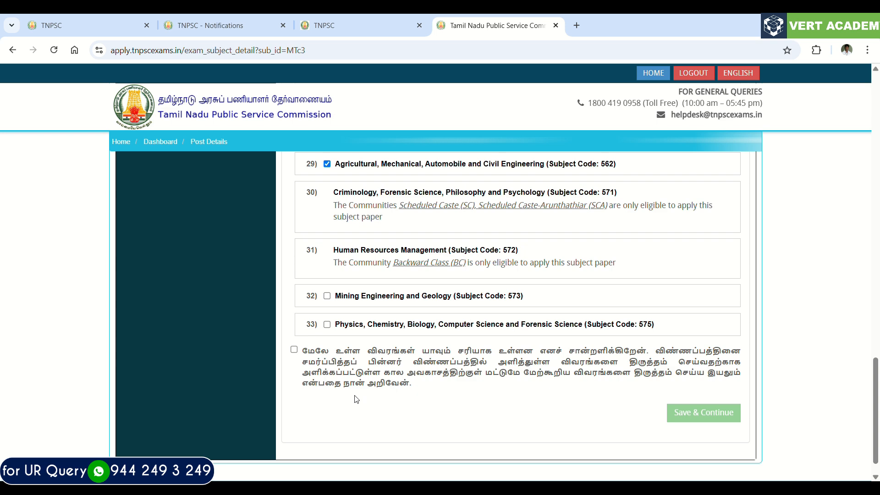
{"action": "left_click", "coordinate": [353, 378]}
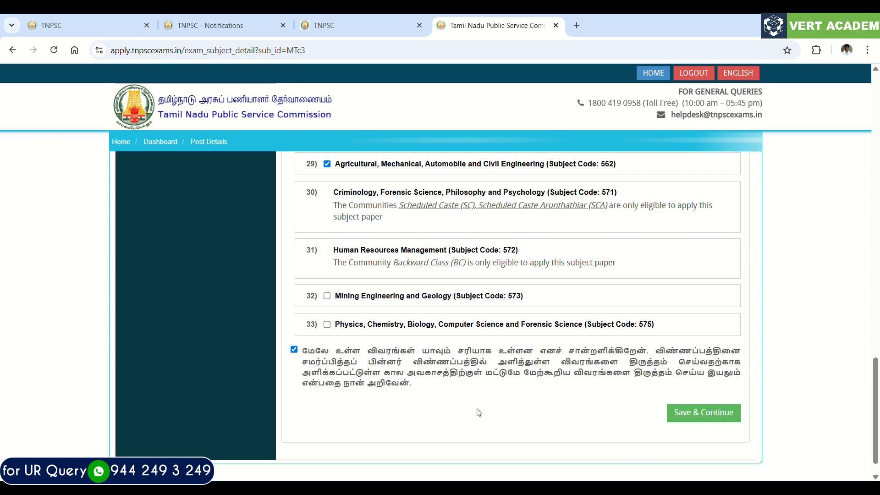
{"action": "left_click", "coordinate": [715, 413]}
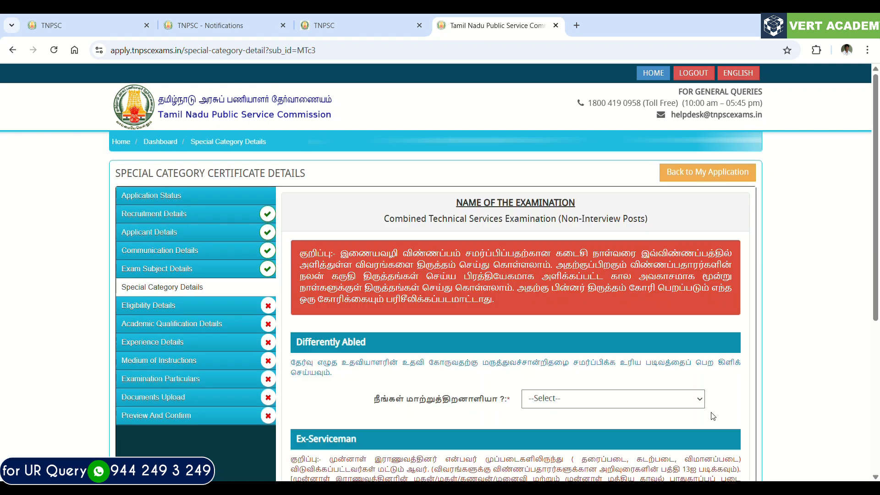
Answer No to the differently abled and ex-serviceman questions, then certify and save the special category details
{"action": "scroll", "coordinate": [713, 416], "scroll_direction": "down", "scroll_amount": 1}
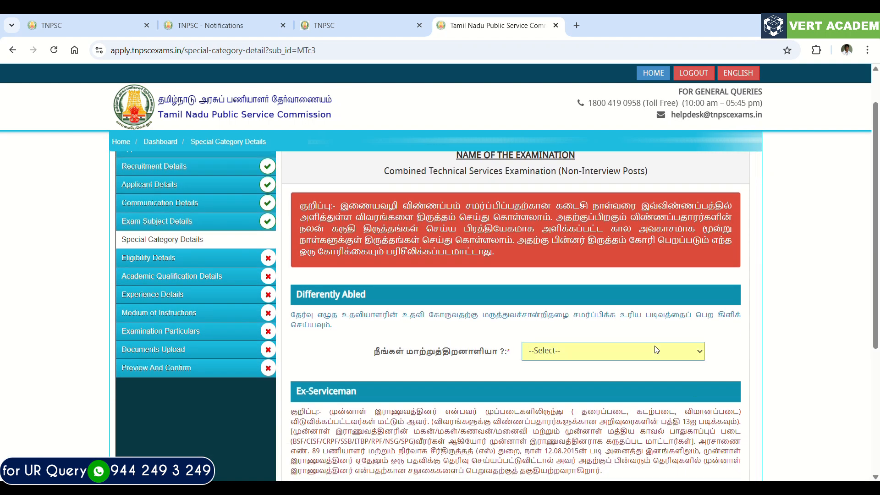
{"action": "scroll", "coordinate": [657, 350], "scroll_direction": "down", "scroll_amount": 2}
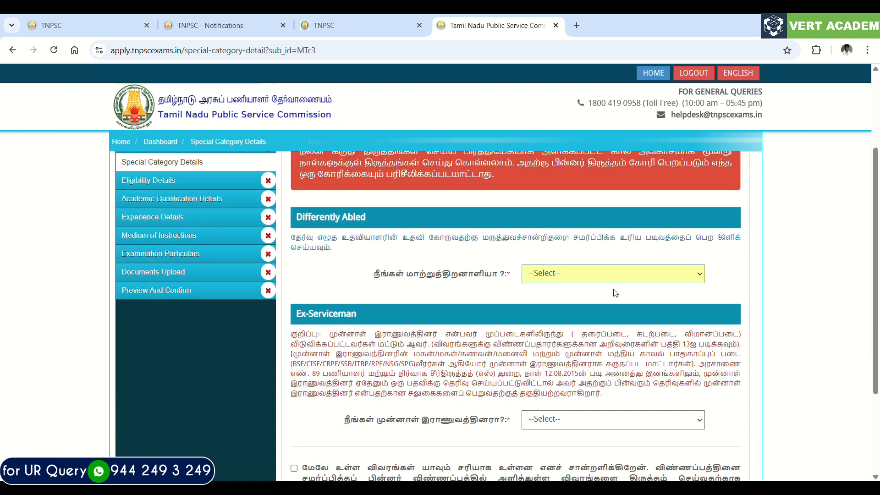
{"action": "left_click", "coordinate": [598, 323]}
{"action": "scroll", "coordinate": [598, 323], "scroll_direction": "down", "scroll_amount": 2}
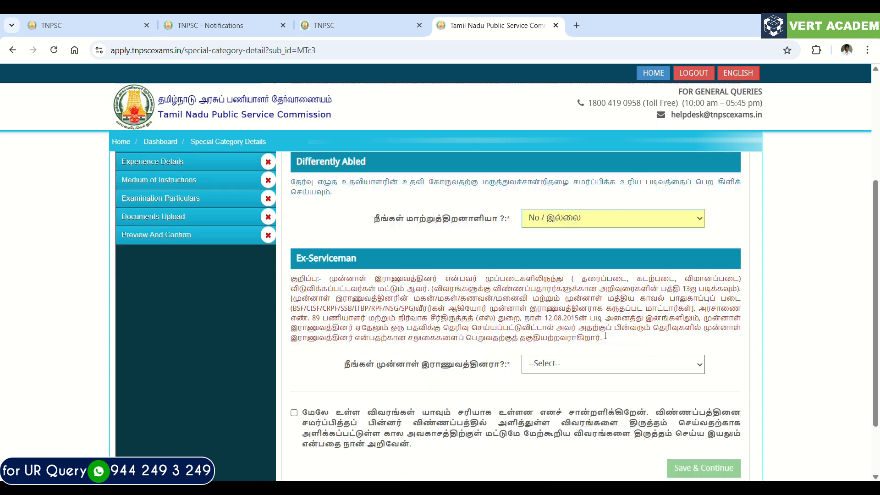
{"action": "left_click", "coordinate": [605, 348]}
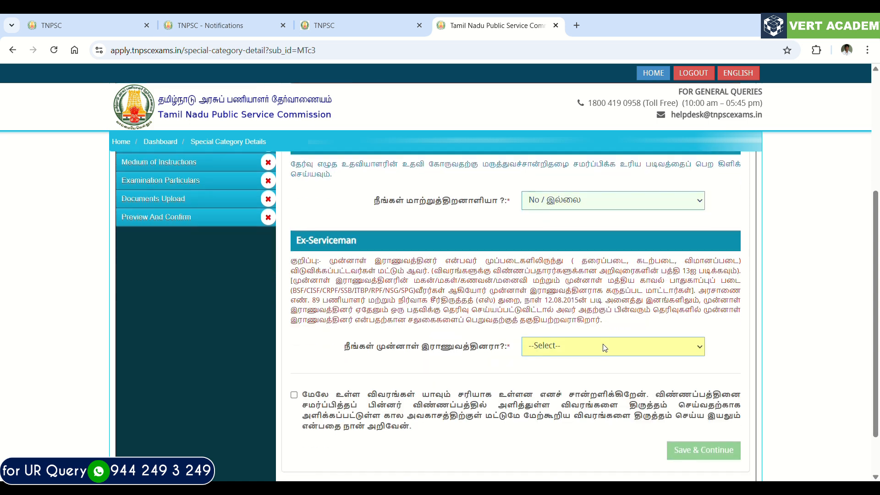
{"action": "left_click", "coordinate": [594, 397]}
{"action": "left_click", "coordinate": [598, 402]}
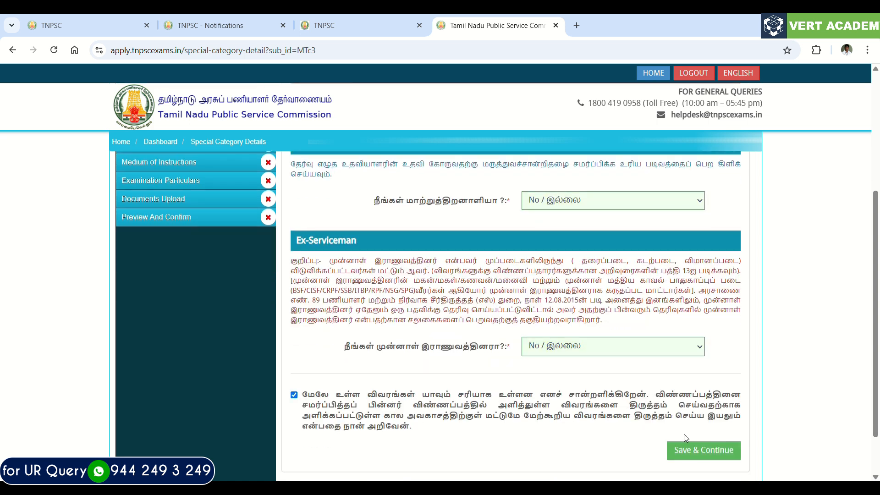
{"action": "left_click", "coordinate": [694, 451]}
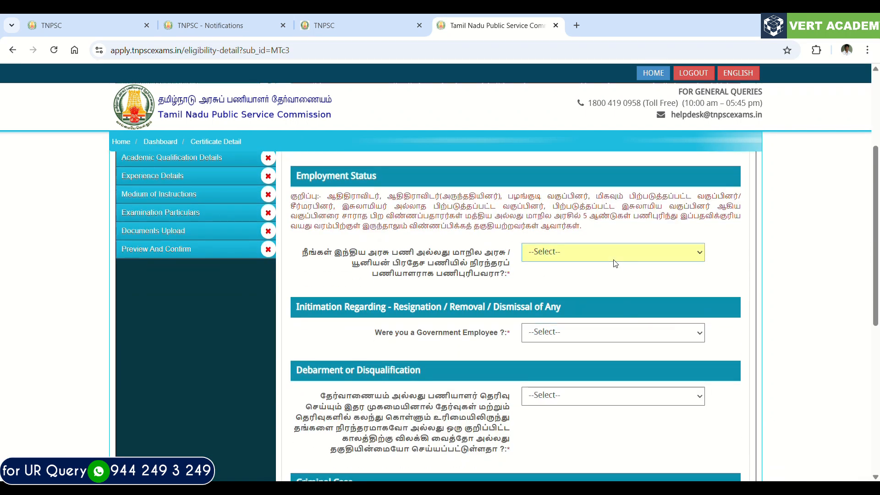
Answer No to the questions on current government employment, previous government employment, and debarment or disqualification
{"action": "left_click", "coordinate": [601, 297]}
{"action": "left_click", "coordinate": [579, 336]}
{"action": "left_click", "coordinate": [571, 381]}
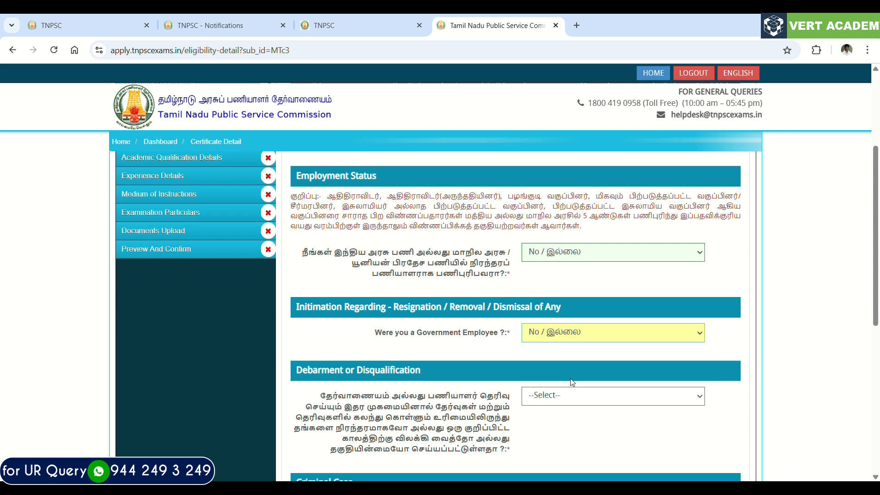
{"action": "left_click", "coordinate": [570, 397]}
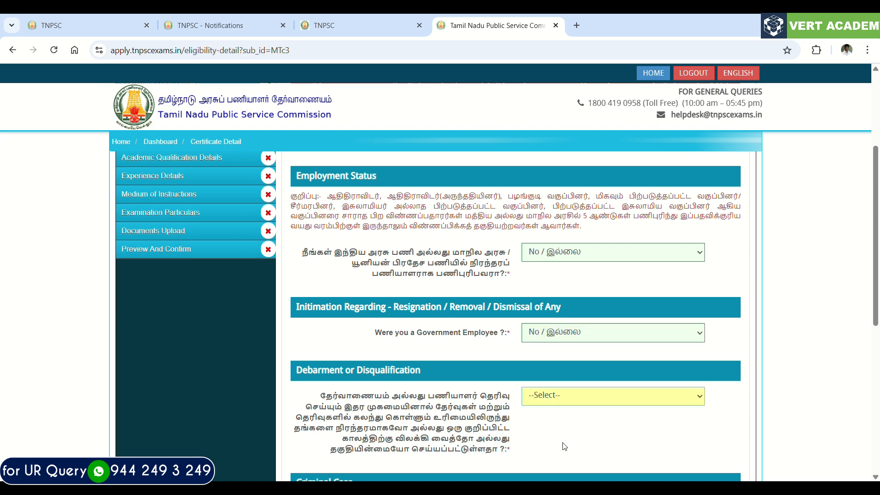
{"action": "left_click", "coordinate": [563, 443]}
Answer No to the criminal case question and to the Eligibility for Appointment question about having more than one living spouse
{"action": "scroll", "coordinate": [563, 445], "scroll_direction": "down", "scroll_amount": 3}
{"action": "left_click", "coordinate": [556, 401]}
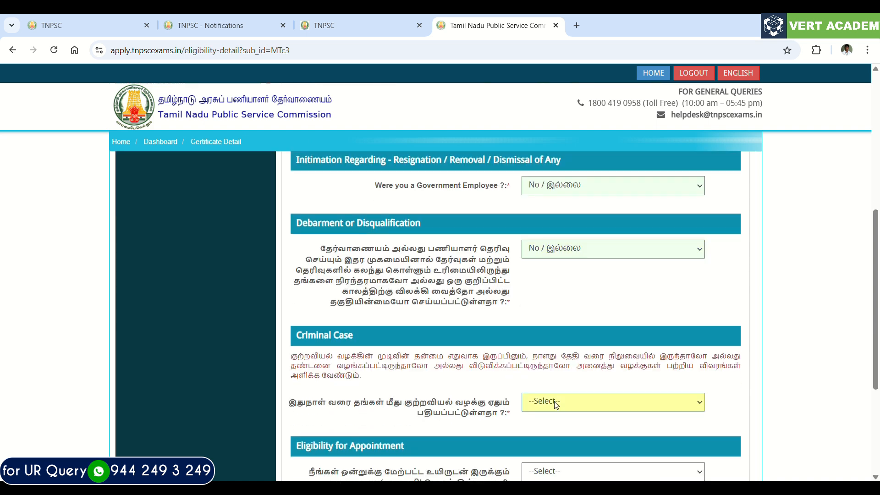
{"action": "left_click", "coordinate": [550, 443]}
{"action": "scroll", "coordinate": [551, 445], "scroll_direction": "down", "scroll_amount": 2}
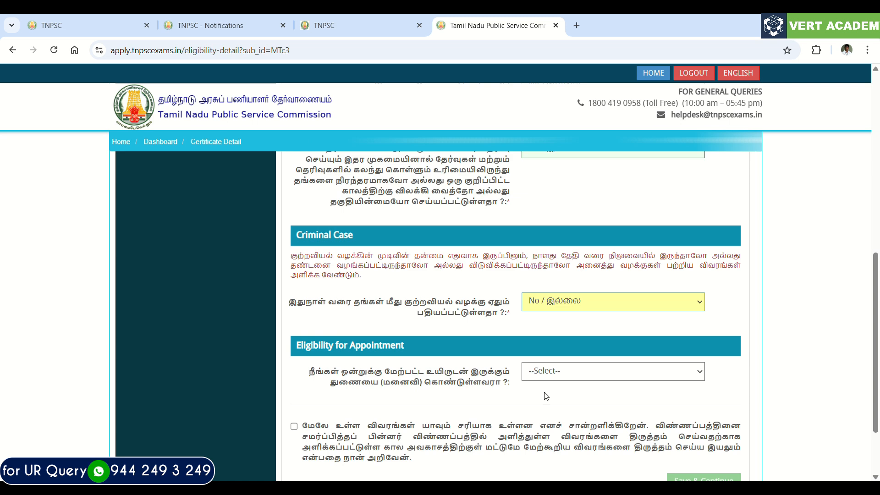
{"action": "left_click", "coordinate": [539, 375]}
{"action": "left_click", "coordinate": [545, 418]}
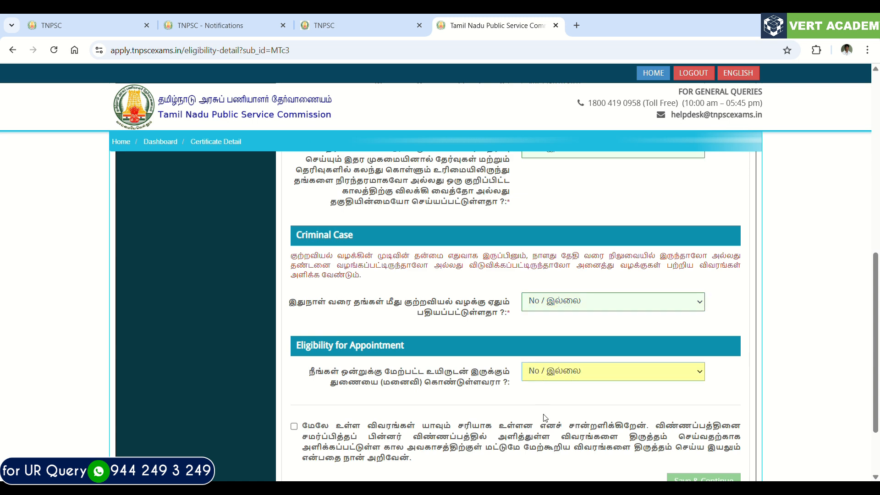
Accept the declaration for the eligibility details, then save and continue to Academic Qualification Details
{"action": "left_click", "coordinate": [544, 428]}
{"action": "scroll", "coordinate": [542, 433], "scroll_direction": "down", "scroll_amount": 2}
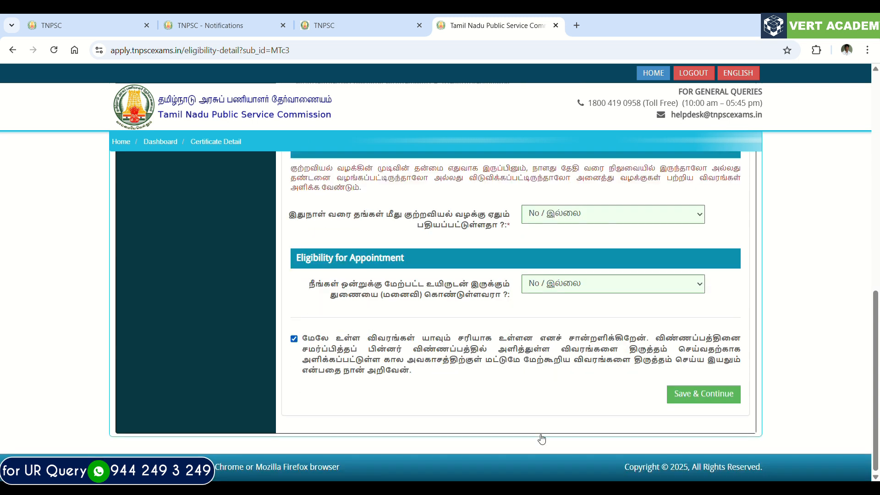
{"action": "left_click", "coordinate": [701, 393]}
Under Civil Engineering (Subject Code: 398), select Degree in Civil Engineering and Any PG Degree as acquired qualifications
{"action": "scroll", "coordinate": [698, 400], "scroll_direction": "down", "scroll_amount": 2}
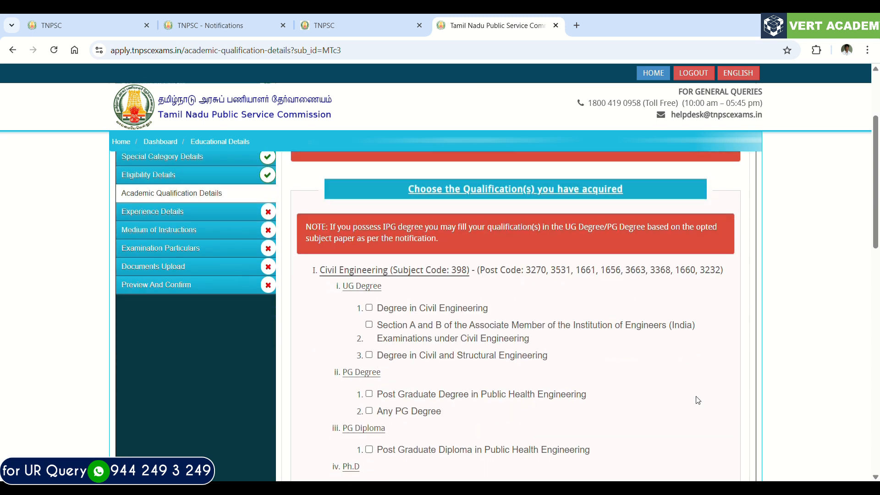
{"action": "scroll", "coordinate": [697, 401], "scroll_direction": "down", "scroll_amount": 1}
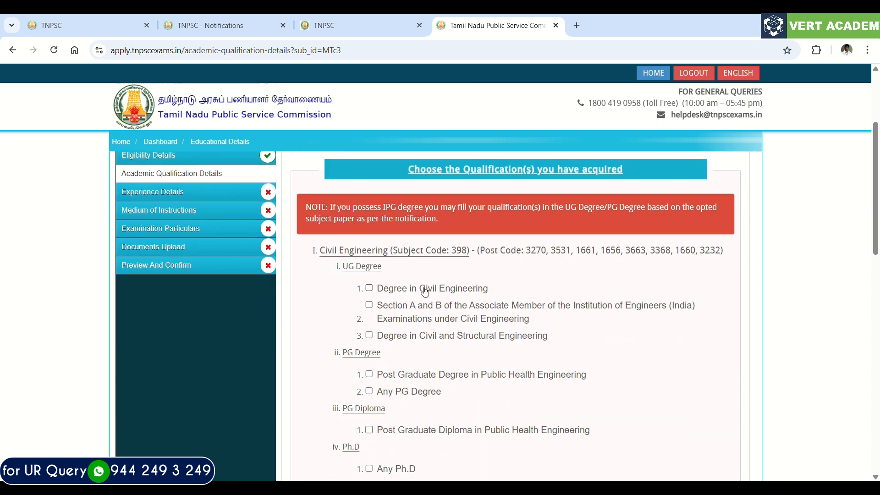
{"action": "left_click", "coordinate": [369, 289]}
{"action": "scroll", "coordinate": [371, 317], "scroll_direction": "down", "scroll_amount": 1}
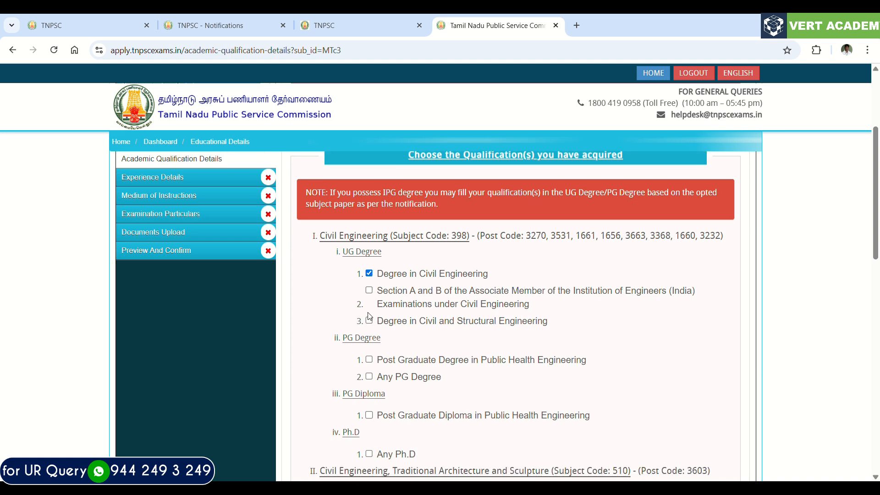
{"action": "left_click", "coordinate": [369, 377]}
Verify the selected qualifications and continue to the SSLC details
{"action": "scroll", "coordinate": [371, 380], "scroll_direction": "down", "scroll_amount": 3}
{"action": "scroll", "coordinate": [370, 380], "scroll_direction": "down", "scroll_amount": 7}
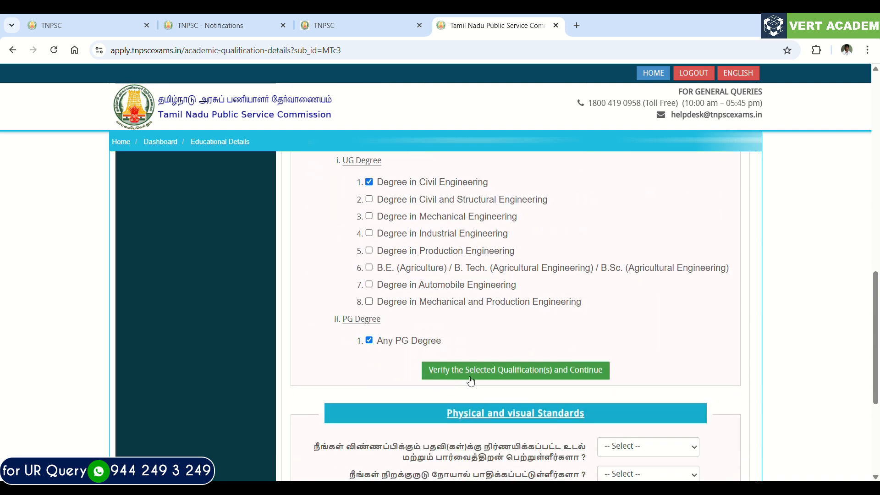
{"action": "left_click", "coordinate": [470, 380]}
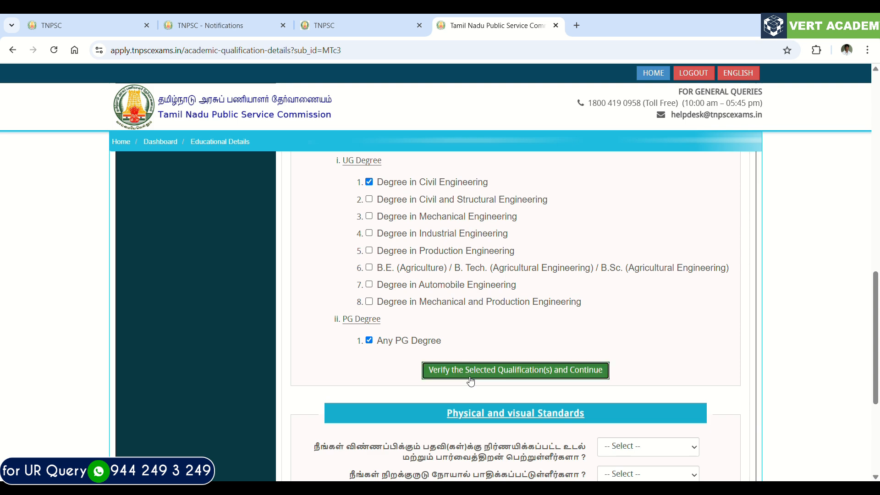
{"action": "scroll", "coordinate": [471, 380], "scroll_direction": "down", "scroll_amount": 1}
{"action": "scroll", "coordinate": [470, 380], "scroll_direction": "down", "scroll_amount": 1}
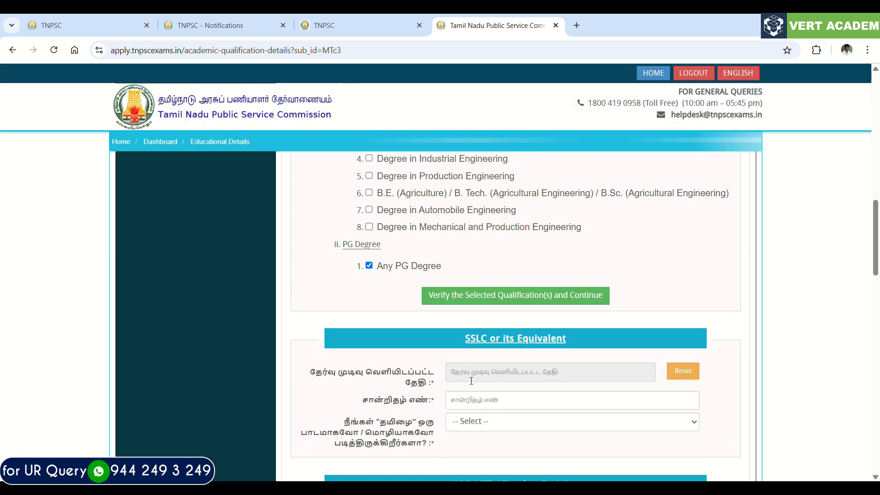
Set the SSLC result publication date to 23-05-2009 and enter the SSLC certificate number
{"action": "left_click", "coordinate": [518, 375]}
{"action": "left_click", "coordinate": [542, 392]}
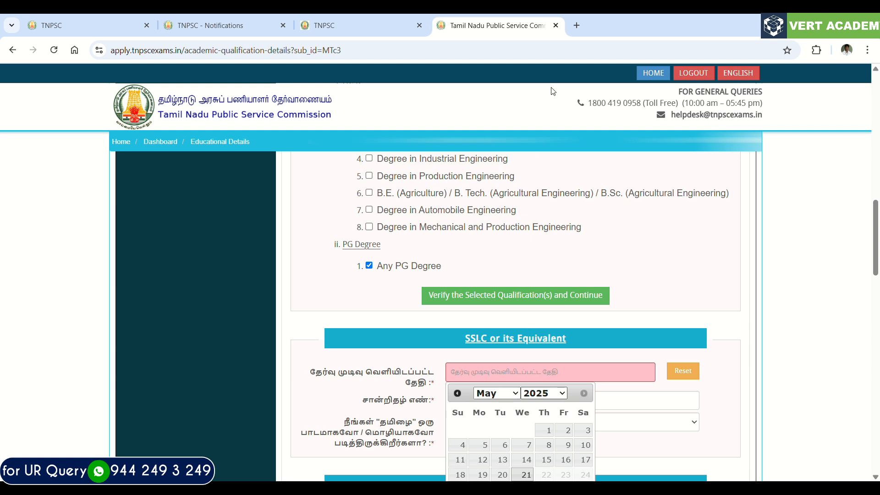
{"action": "left_click", "coordinate": [550, 120]}
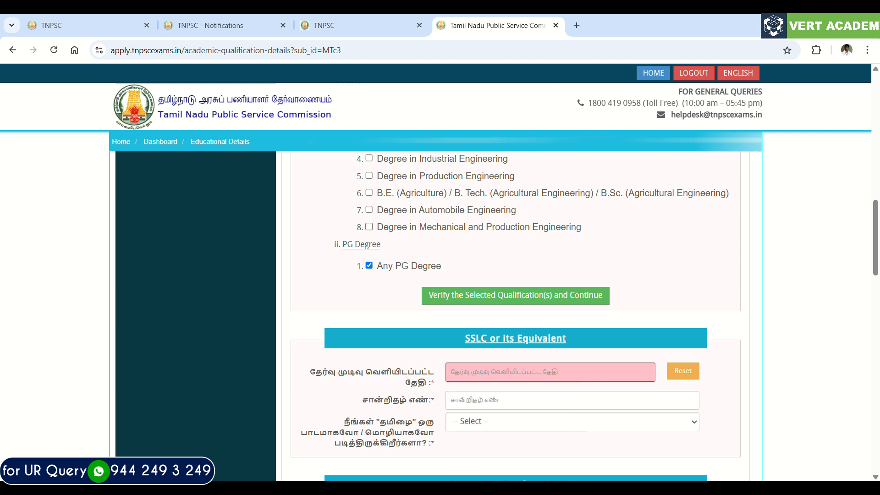
{"action": "left_click", "coordinate": [537, 384]}
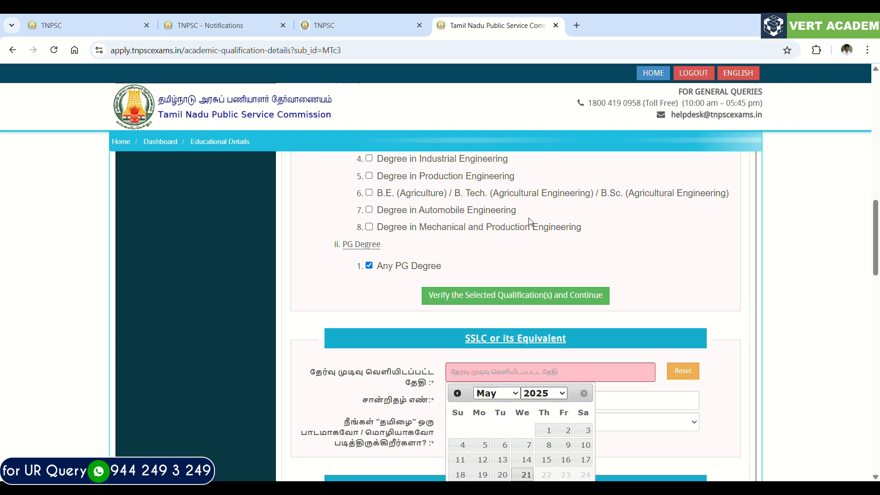
{"action": "left_click", "coordinate": [531, 158]}
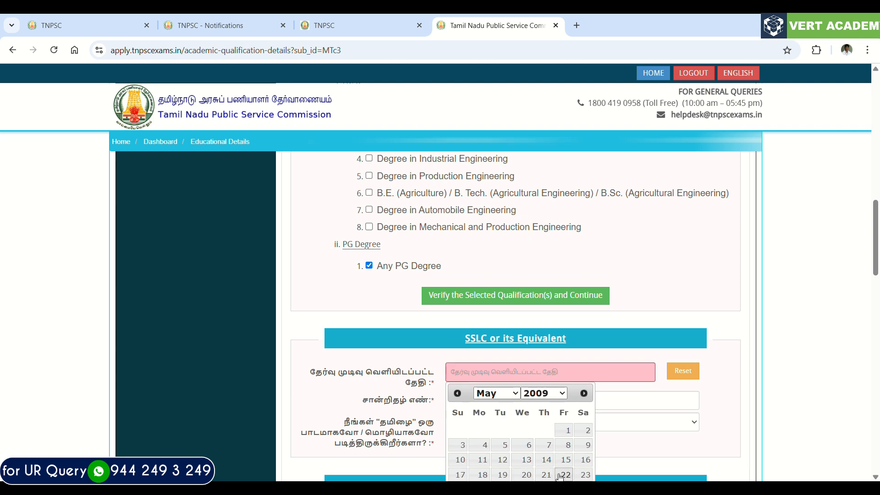
{"action": "left_click", "coordinate": [585, 475]}
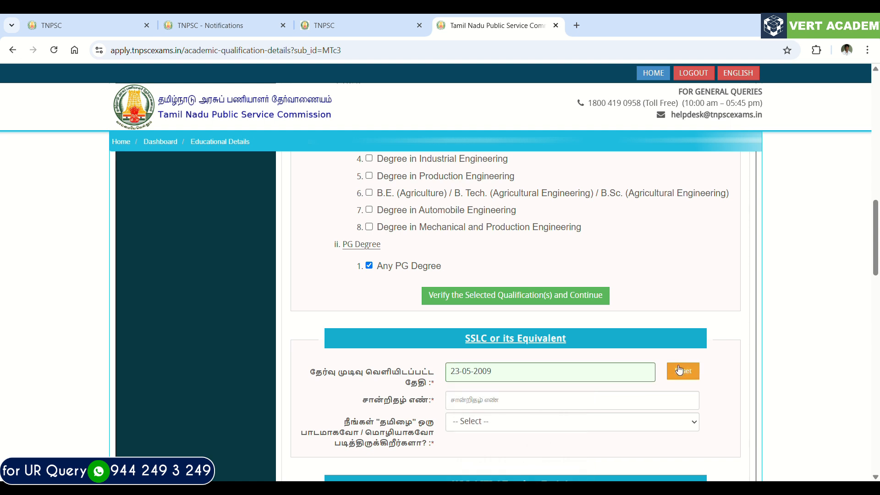
{"action": "left_click", "coordinate": [578, 398]}
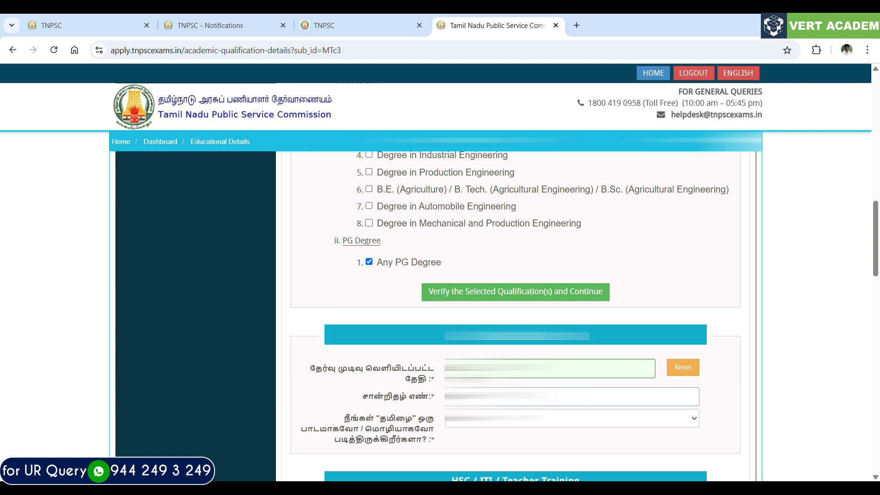
{"action": "scroll", "coordinate": [515, 275], "scroll_direction": "down", "scroll_amount": 2}
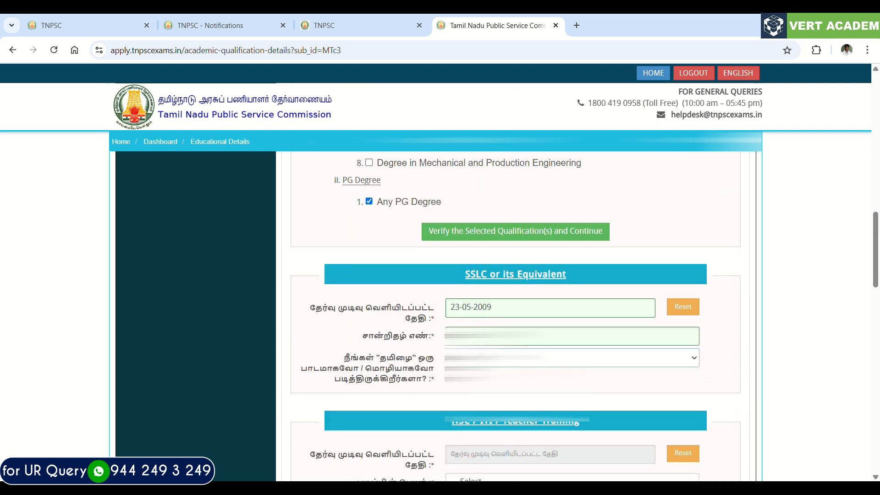
Answer Yes to having studied Tamil at SSLC level, and set the HSC / ITI / Teacher Training result publication date to 09-05-2011
{"action": "scroll", "coordinate": [520, 386], "scroll_direction": "down", "scroll_amount": 1}
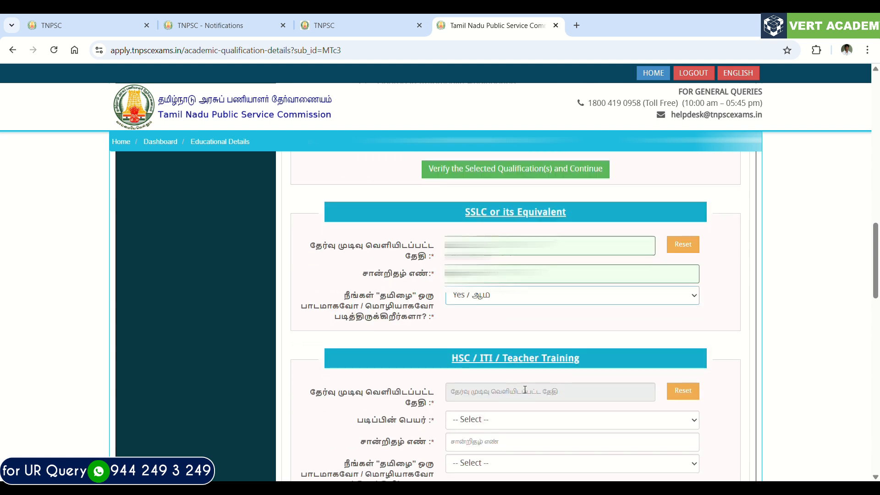
{"action": "left_click", "coordinate": [525, 389]}
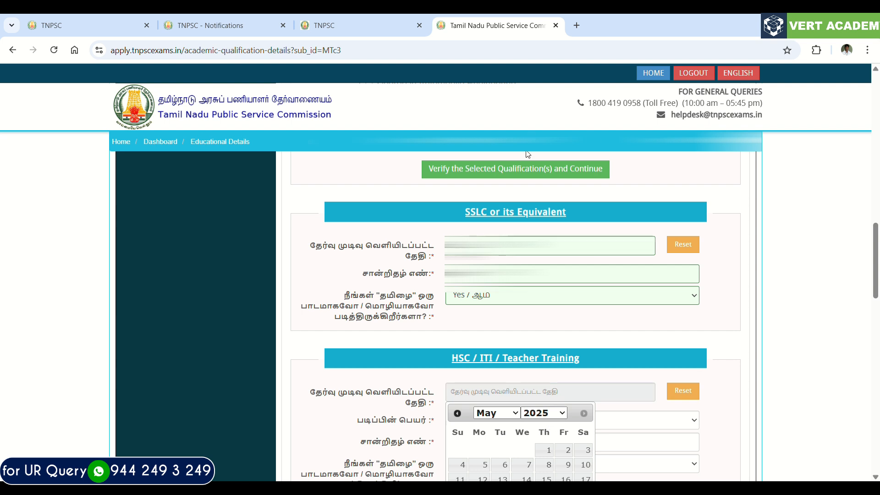
{"action": "left_click", "coordinate": [526, 185]}
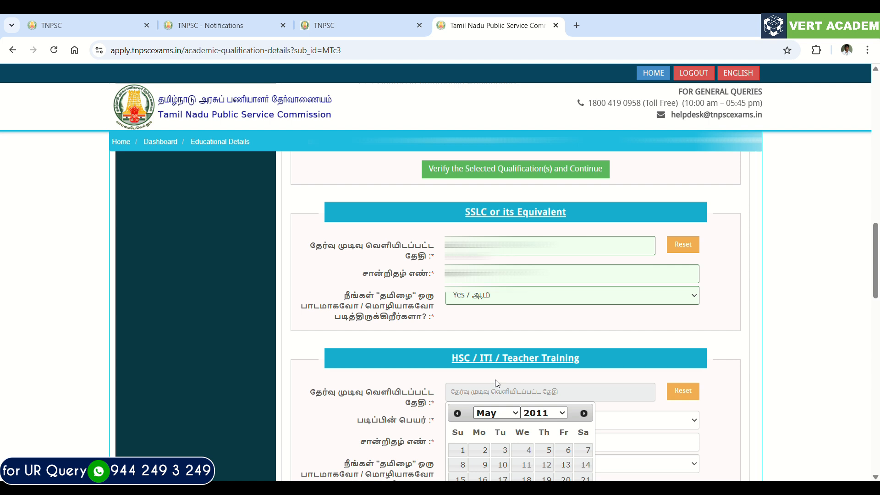
{"action": "left_click", "coordinate": [491, 298]}
{"action": "scroll", "coordinate": [505, 379], "scroll_direction": "down", "scroll_amount": 1}
{"action": "left_click", "coordinate": [487, 427]}
{"action": "scroll", "coordinate": [487, 428], "scroll_direction": "down", "scroll_amount": 1}
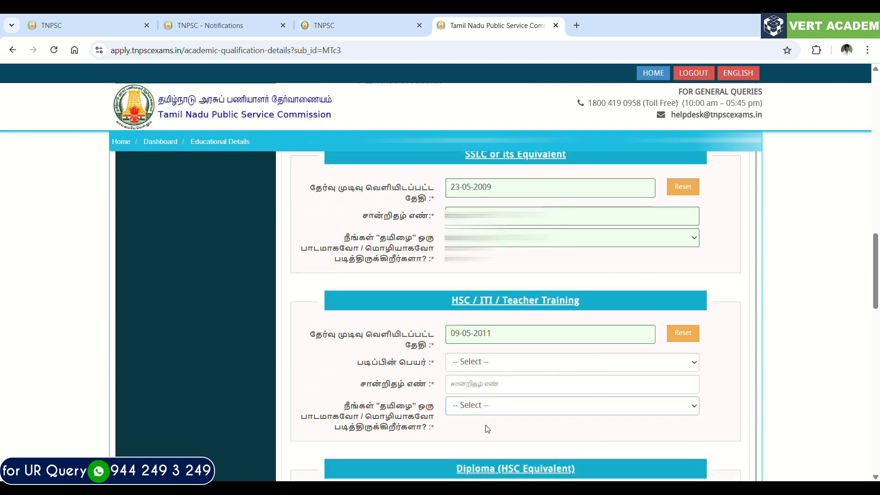
Choose the HSC/Senior Secondary Certificate/Intermediate course as the HSC-level course name and enter its certificate number
{"action": "left_click", "coordinate": [496, 371]}
{"action": "left_click", "coordinate": [500, 394]}
{"action": "scroll", "coordinate": [500, 395], "scroll_direction": "down", "scroll_amount": 1}
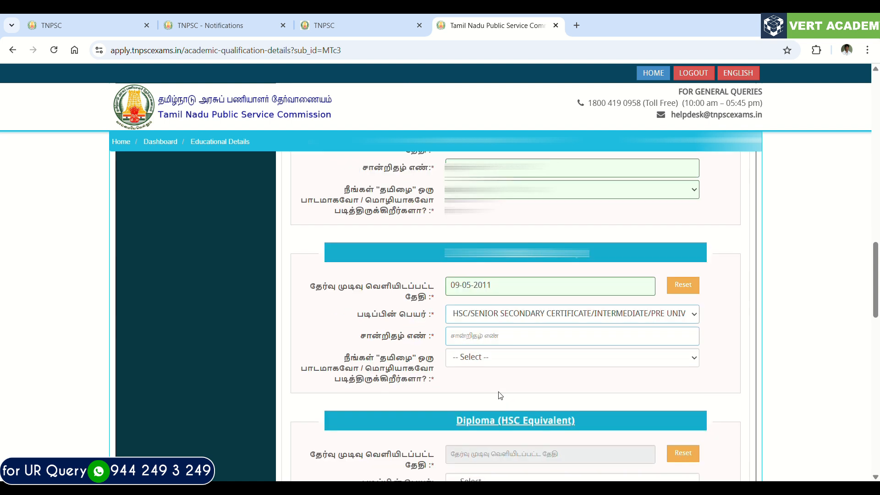
{"action": "left_click", "coordinate": [489, 346]}
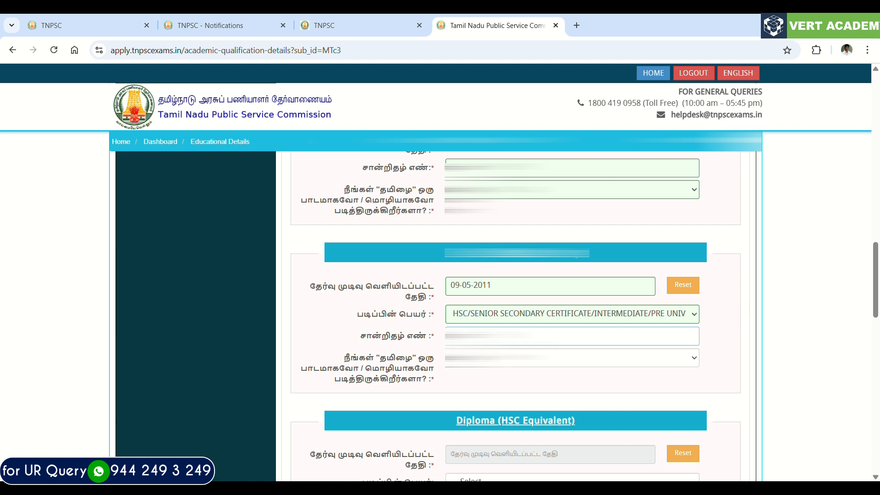
{"action": "key", "text": "Tab"}
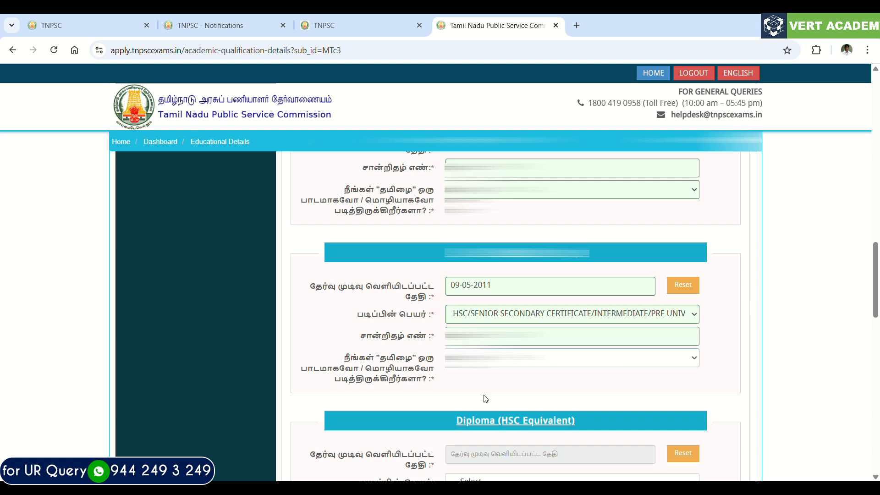
For the Degree in Civil Engineering, set the result publication date to 10-07-2015 and the qualification type to Prescribed Qualification
{"action": "scroll", "coordinate": [485, 399], "scroll_direction": "down", "scroll_amount": 5}
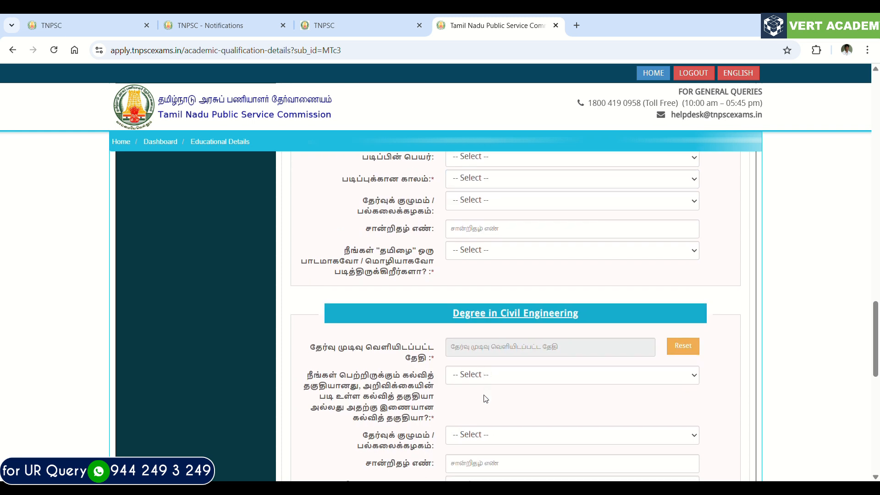
{"action": "left_click", "coordinate": [487, 354]}
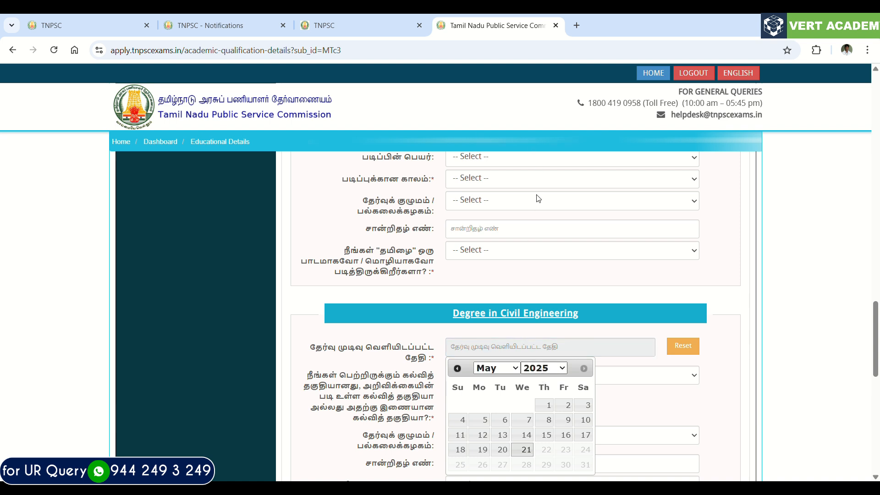
{"action": "left_click", "coordinate": [544, 224]}
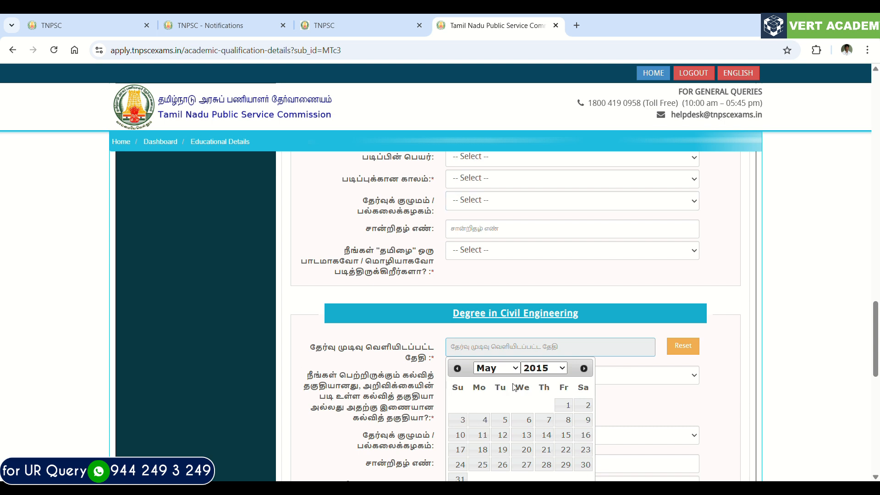
{"action": "left_click", "coordinate": [486, 275]}
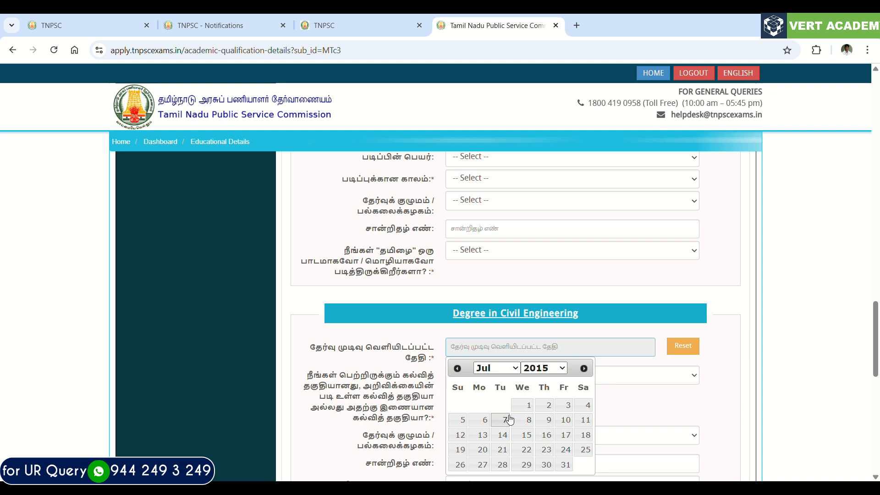
{"action": "left_click", "coordinate": [562, 419]}
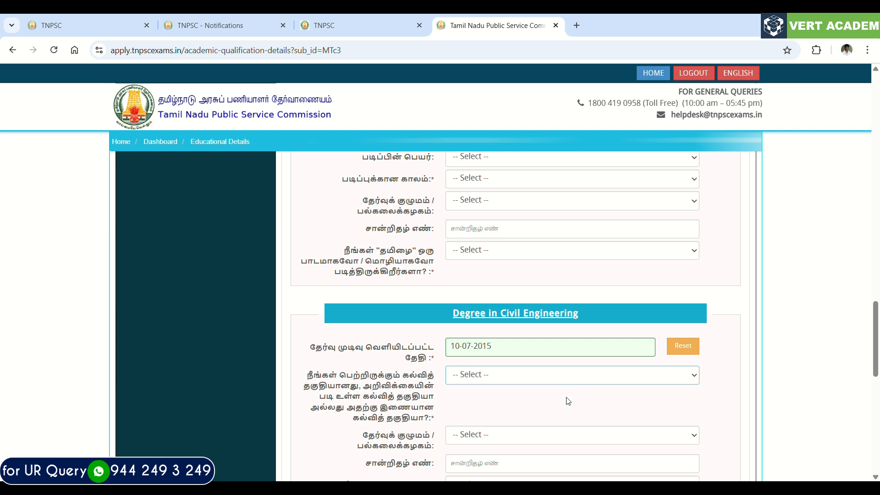
{"action": "left_click", "coordinate": [567, 407]}
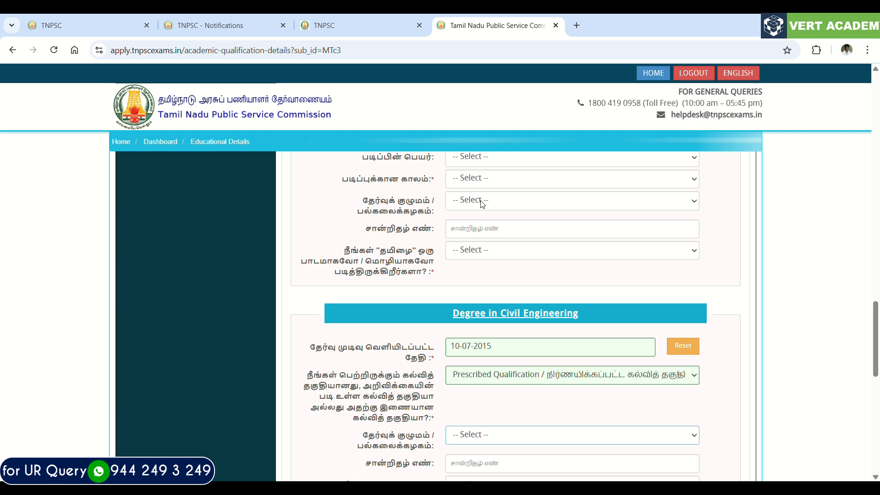
Set the civil engineering degree's university to Anna University, enter the certificate number, and answer No to having studied Tamil
{"action": "scroll", "coordinate": [499, 300], "scroll_direction": "down", "scroll_amount": 3}
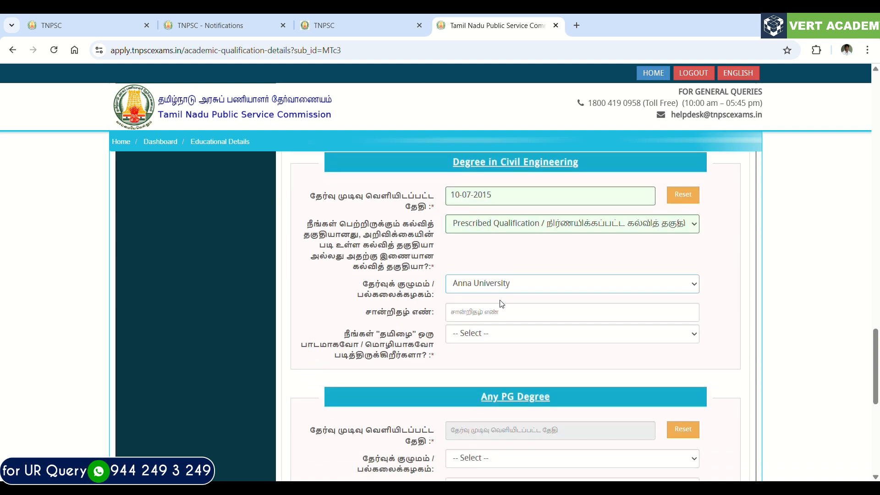
{"action": "left_click", "coordinate": [496, 319]}
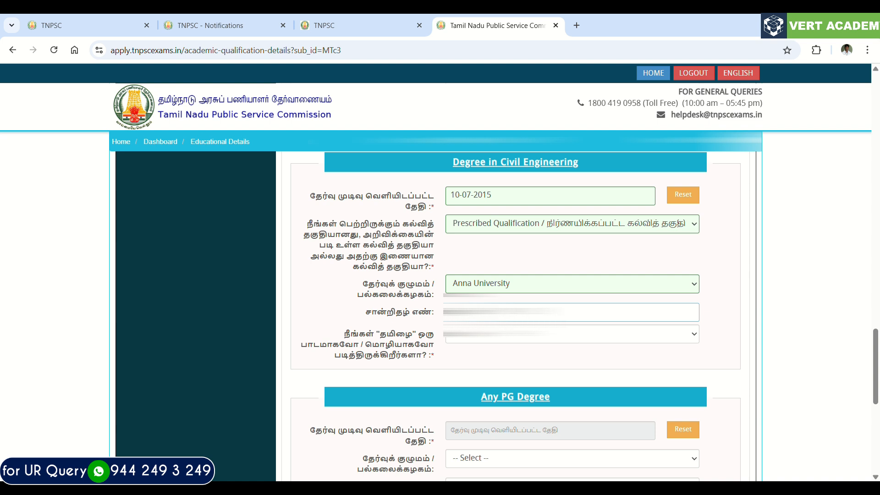
{"action": "left_click", "coordinate": [484, 337]}
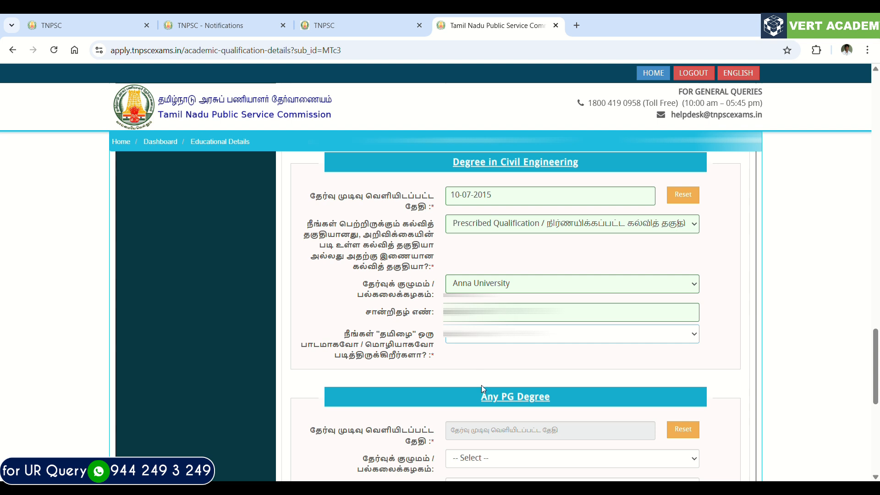
Set the result publication date for Any PG Degree to 03-06-2024
{"action": "scroll", "coordinate": [482, 383], "scroll_direction": "down", "scroll_amount": 3}
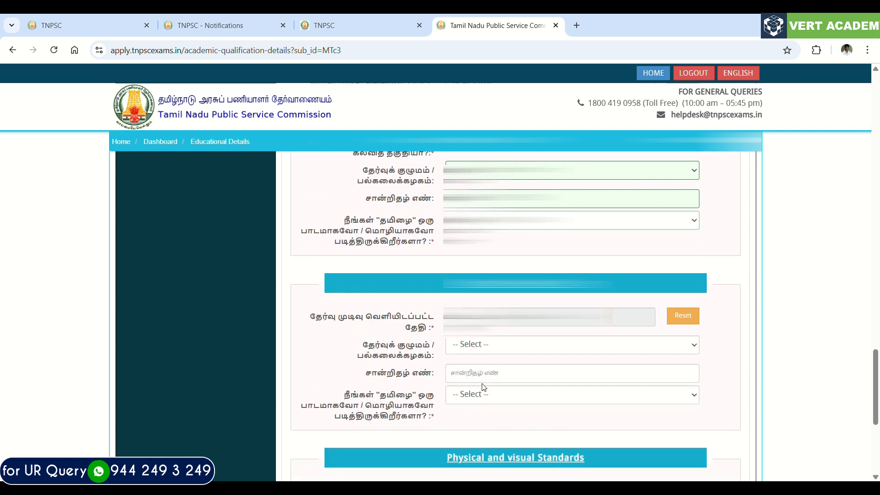
{"action": "left_click", "coordinate": [479, 320]}
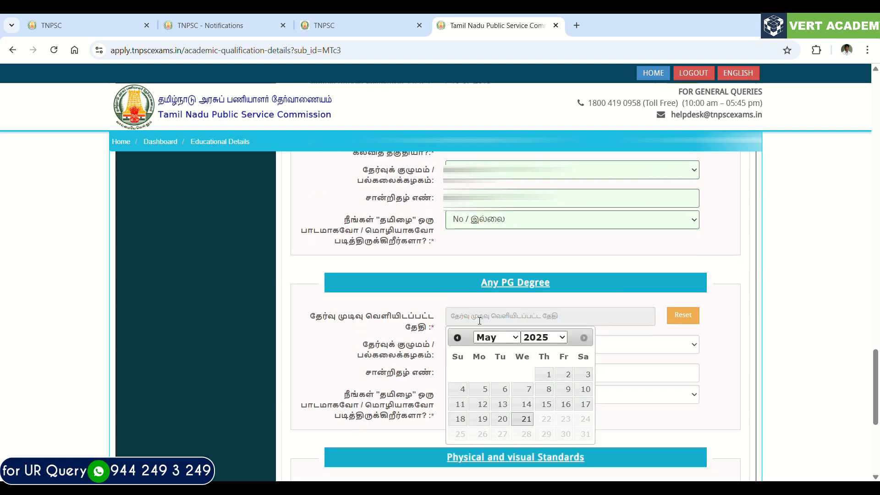
{"action": "left_click", "coordinate": [536, 311]}
{"action": "left_click", "coordinate": [509, 335]}
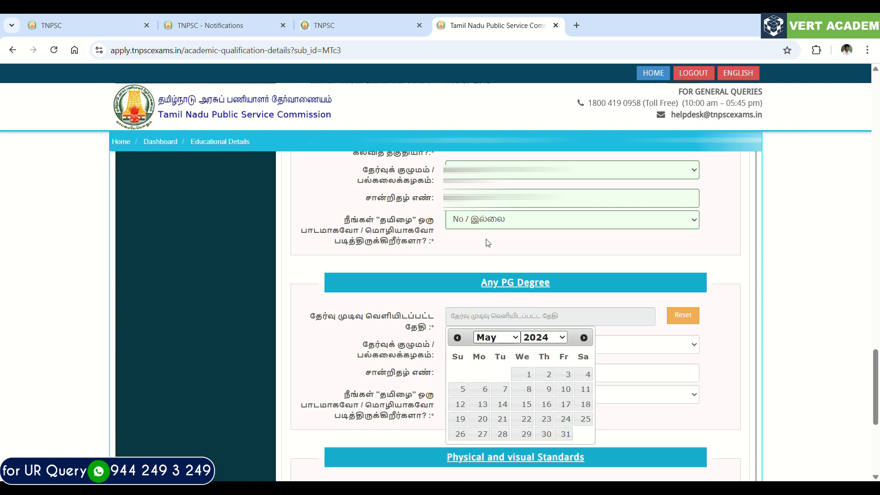
{"action": "key", "text": "Down"}
{"action": "left_click", "coordinate": [491, 388]}
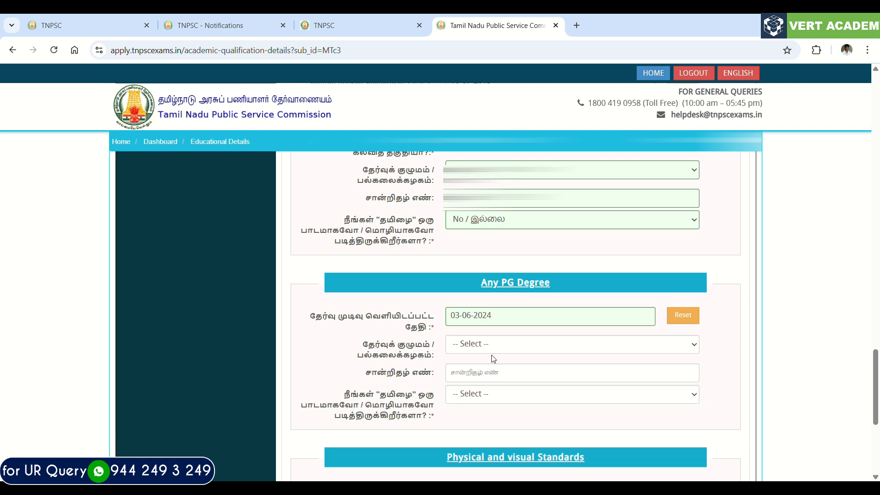
Set the PG degree's university to Alagappa University, enter the certificate number, and answer the question about having studied Tamil
{"action": "left_click", "coordinate": [530, 84]}
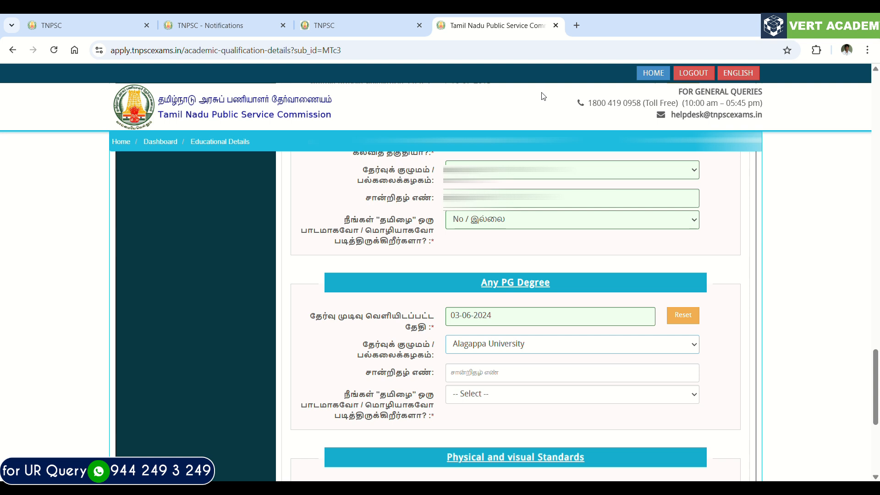
{"action": "left_click", "coordinate": [499, 372]}
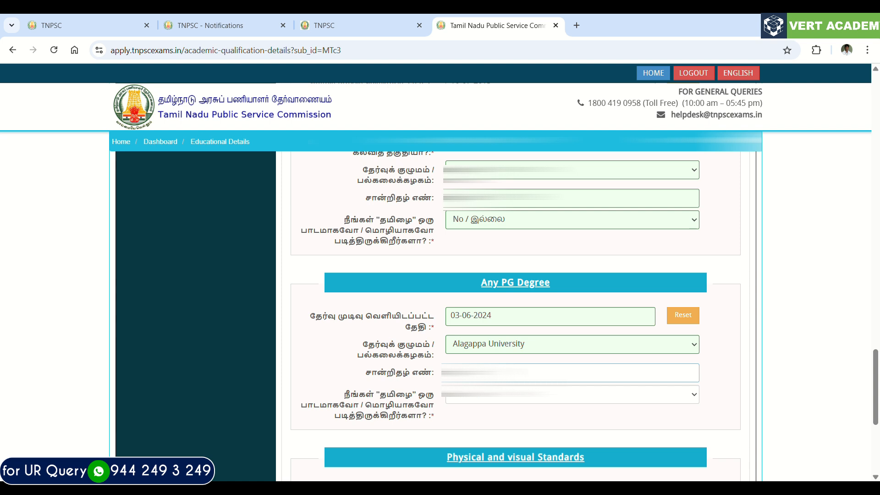
{"action": "left_click", "coordinate": [492, 391]}
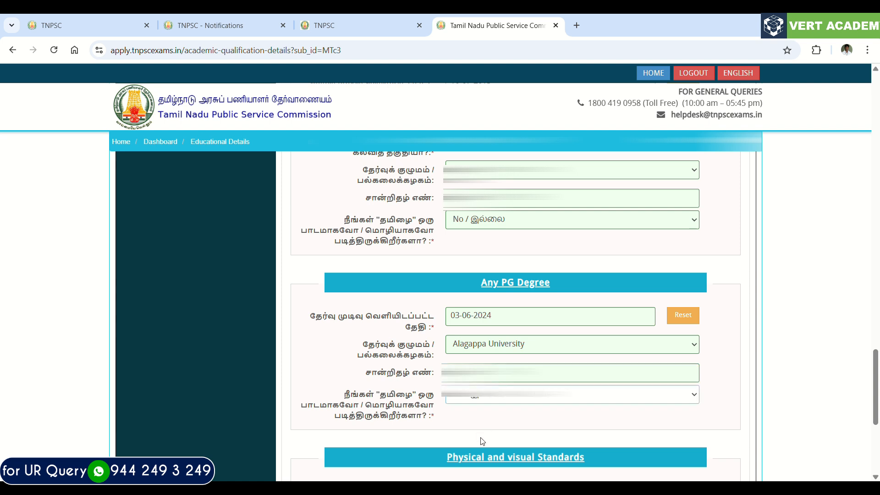
Under Physical and visual Standards, answer Yes to possessing the prescribed standards and No to colour blindness
{"action": "scroll", "coordinate": [483, 441], "scroll_direction": "down", "scroll_amount": 4}
{"action": "left_click", "coordinate": [666, 295]}
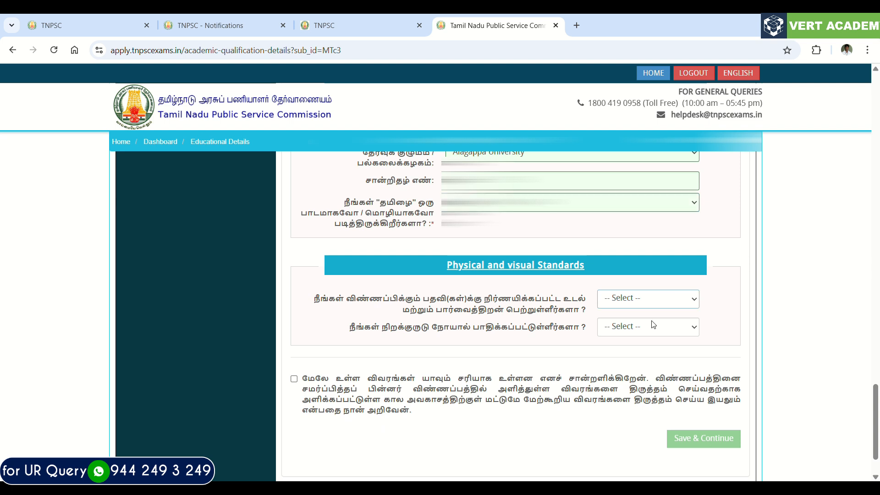
{"action": "key", "text": "Down"}
{"action": "key", "text": "Tab"}
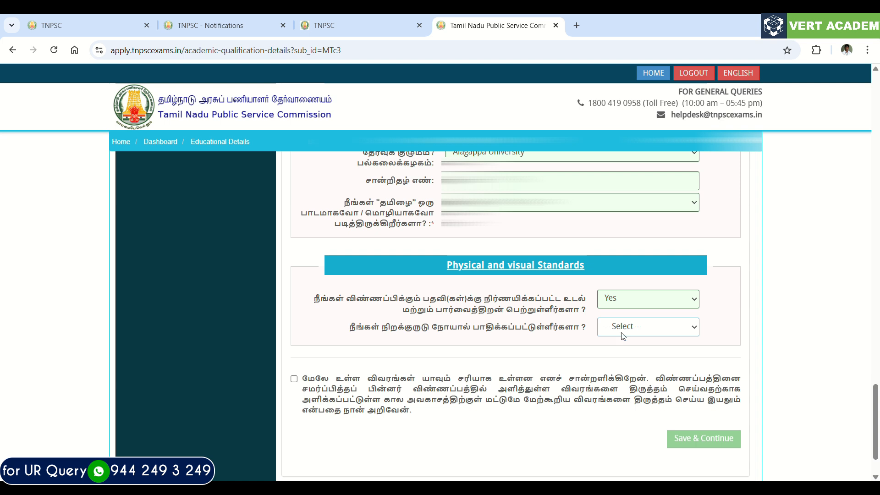
{"action": "left_click", "coordinate": [615, 369]}
Accept the declaration for the academic qualification details, save them, and confirm continuing to Experience Details
{"action": "left_click", "coordinate": [593, 384]}
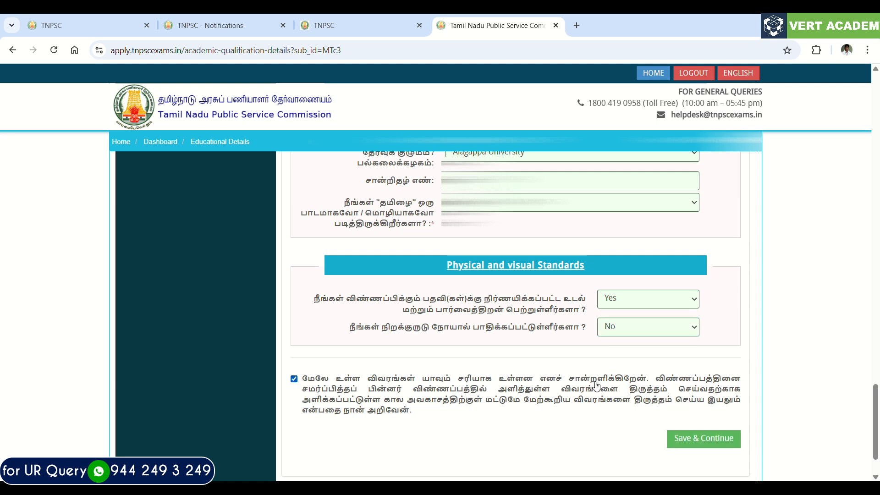
{"action": "left_click", "coordinate": [701, 436]}
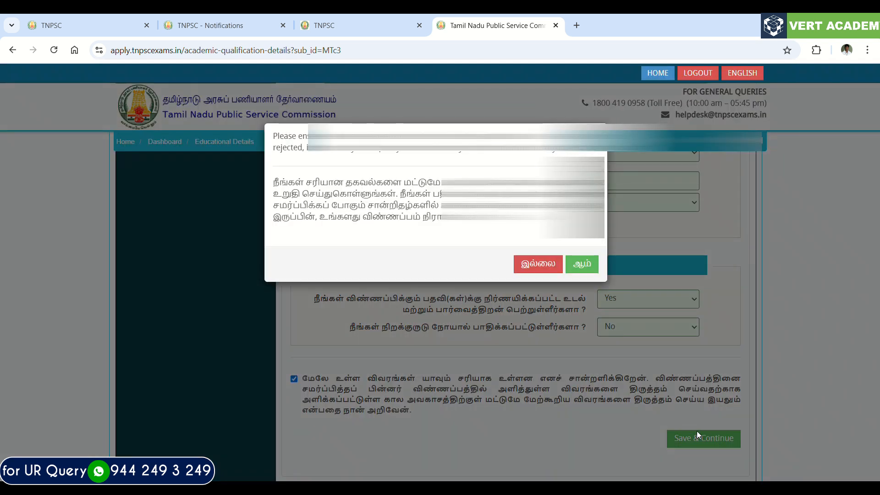
{"action": "left_click", "coordinate": [589, 271]}
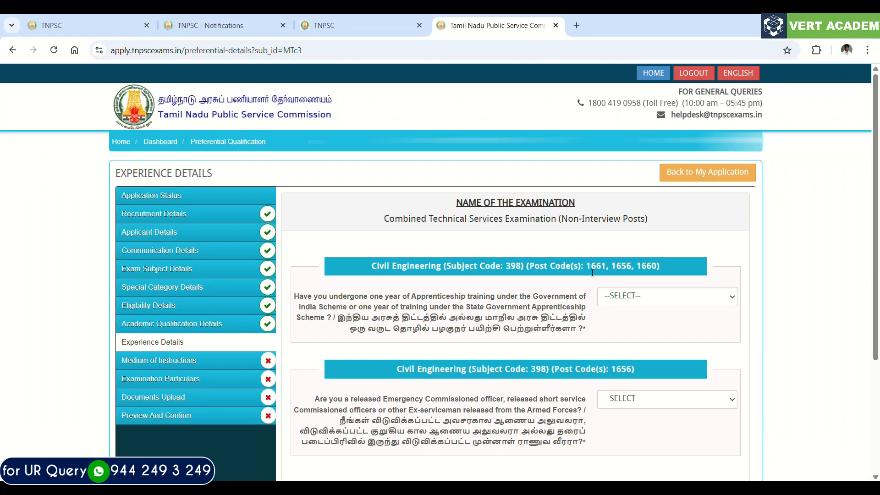
In the experience details, answer NO to both the apprenticeship training question and the released officer or Ex-serviceman question
{"action": "left_click", "coordinate": [629, 300]}
{"action": "left_click", "coordinate": [621, 338]}
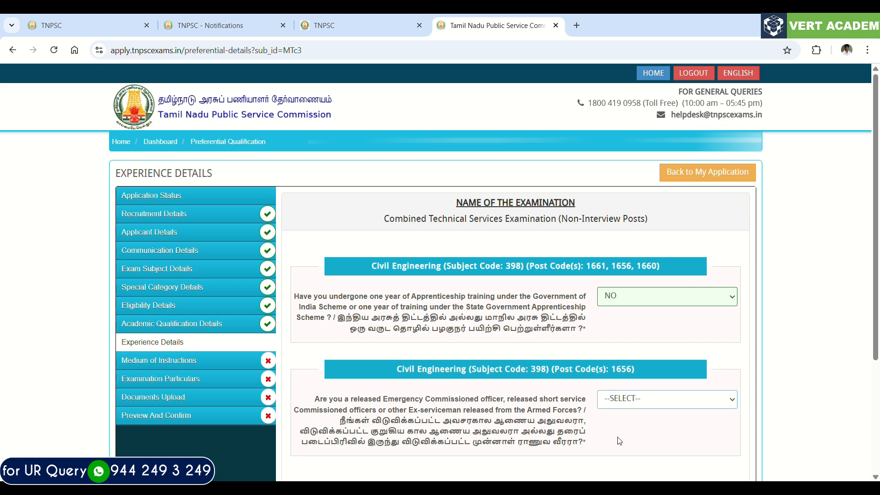
{"action": "left_click", "coordinate": [614, 448]}
Accept the declaration for the experience details, then save and continue to Medium of Instructions
{"action": "scroll", "coordinate": [613, 445], "scroll_direction": "down", "scroll_amount": 3}
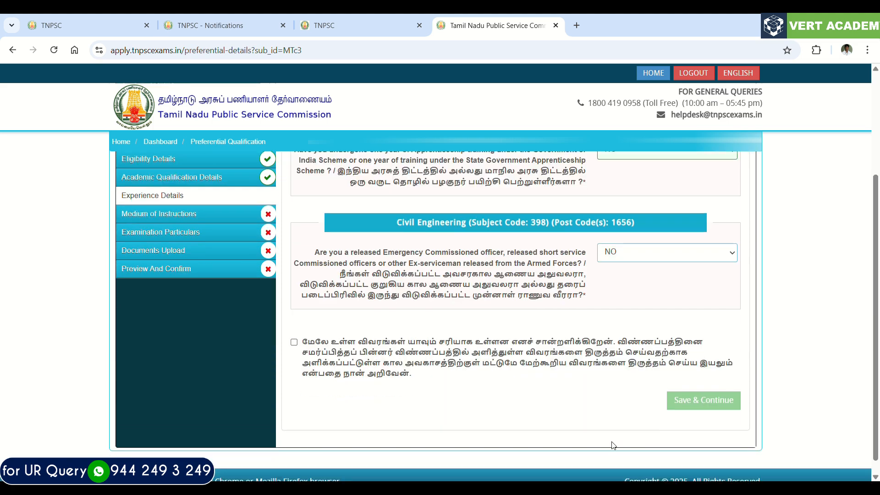
{"action": "left_click", "coordinate": [560, 360]}
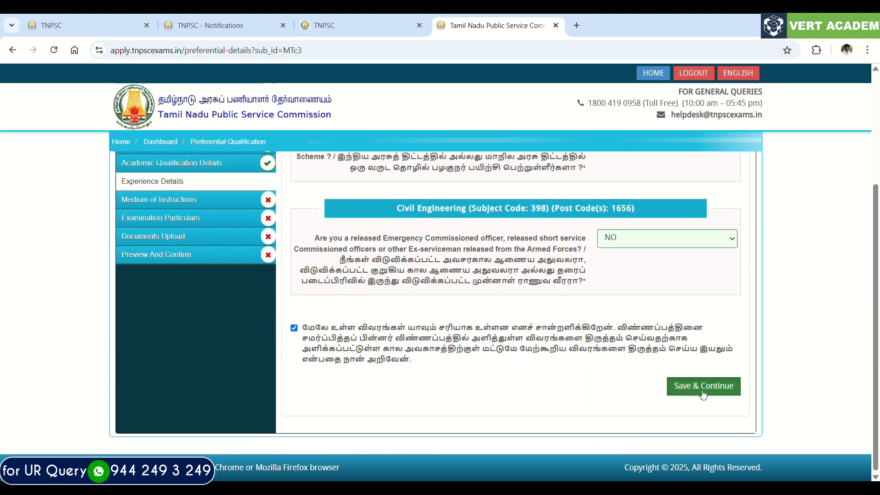
{"action": "left_click", "coordinate": [703, 387]}
Answer No (இல்லை) to claiming the PSTM reservation, confirm the choice, and accept the medium of instruction declaration
{"action": "scroll", "coordinate": [699, 390], "scroll_direction": "down", "scroll_amount": 3}
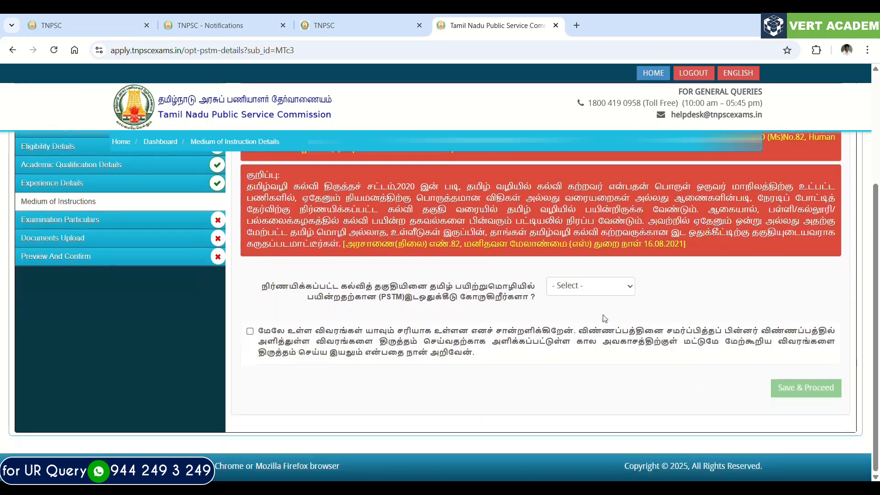
{"action": "left_click", "coordinate": [597, 290]}
{"action": "left_click", "coordinate": [594, 333]}
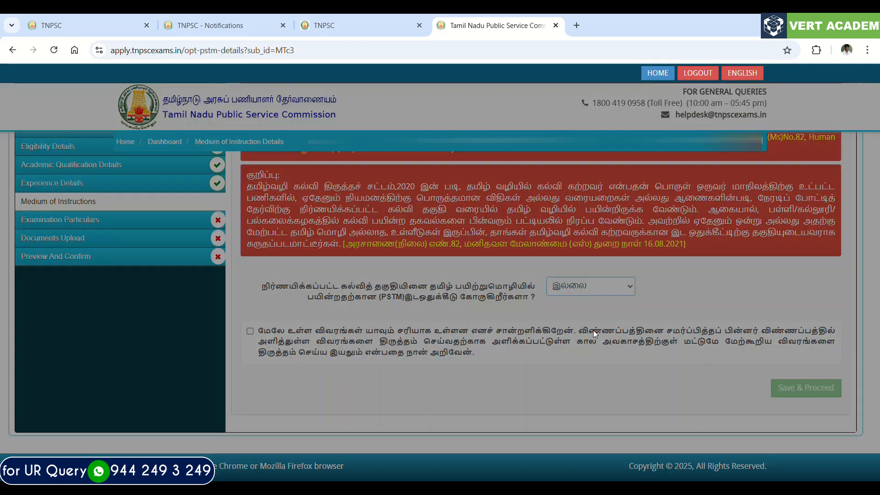
{"action": "left_click", "coordinate": [581, 227]}
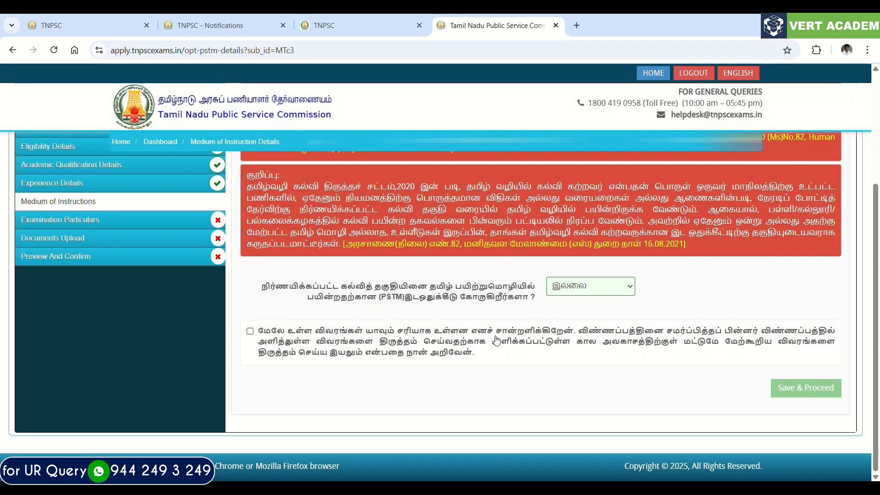
{"action": "left_click", "coordinate": [497, 342]}
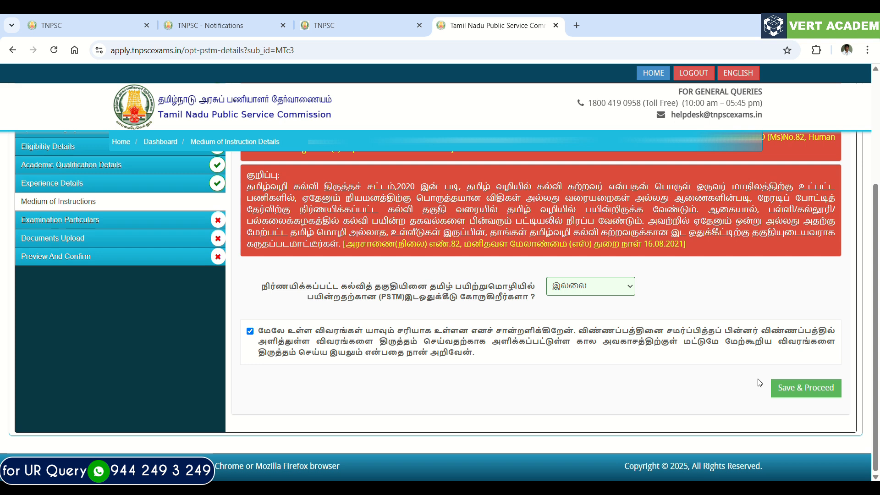
Save the medium of instruction details, then choose Dharmapuri (0401) as the first examination centre and select a second centre
{"action": "left_click", "coordinate": [795, 387]}
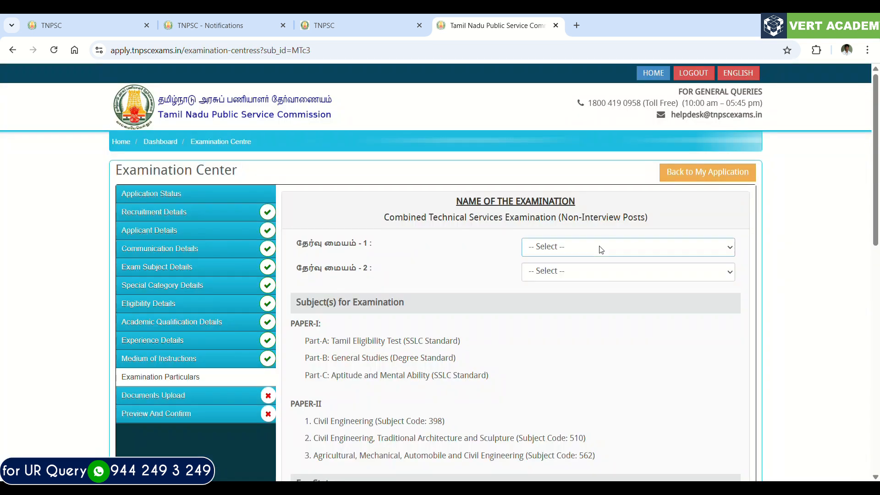
{"action": "left_click", "coordinate": [601, 249]}
{"action": "left_click", "coordinate": [579, 348]}
{"action": "left_click", "coordinate": [559, 273]}
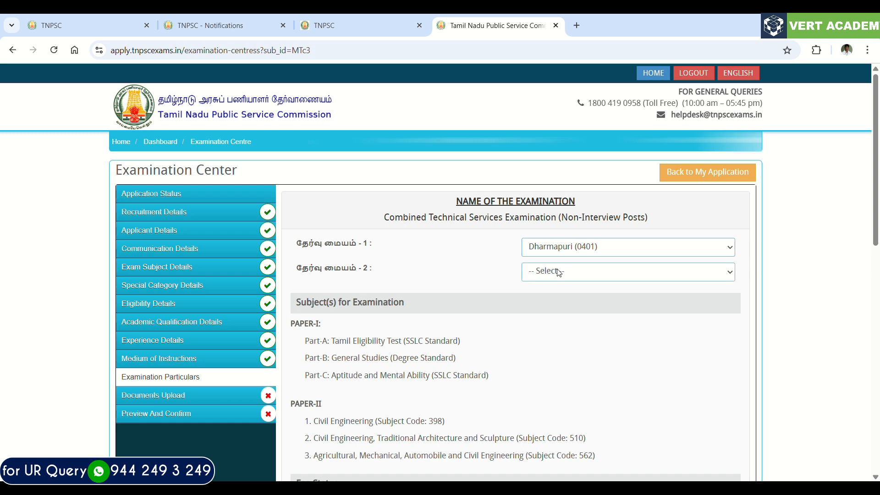
{"action": "left_click", "coordinate": [571, 170]}
Answer No (இல்லை) to availing the fee concession and acknowledge the alert about paying the examination fee
{"action": "scroll", "coordinate": [573, 173], "scroll_direction": "down", "scroll_amount": 3}
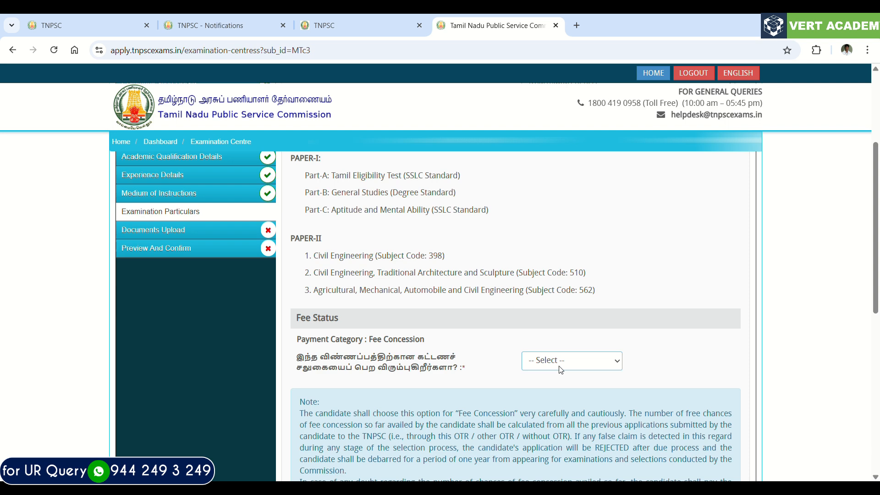
{"action": "left_click", "coordinate": [551, 405]}
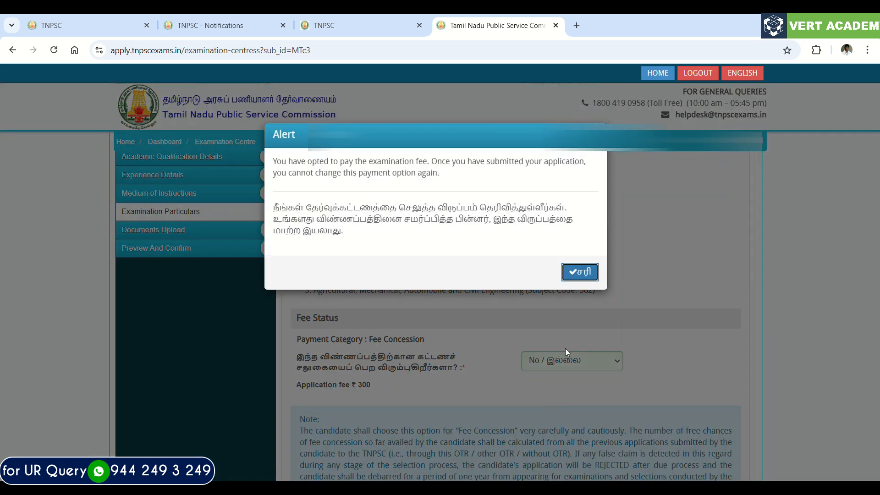
{"action": "left_click", "coordinate": [573, 277]}
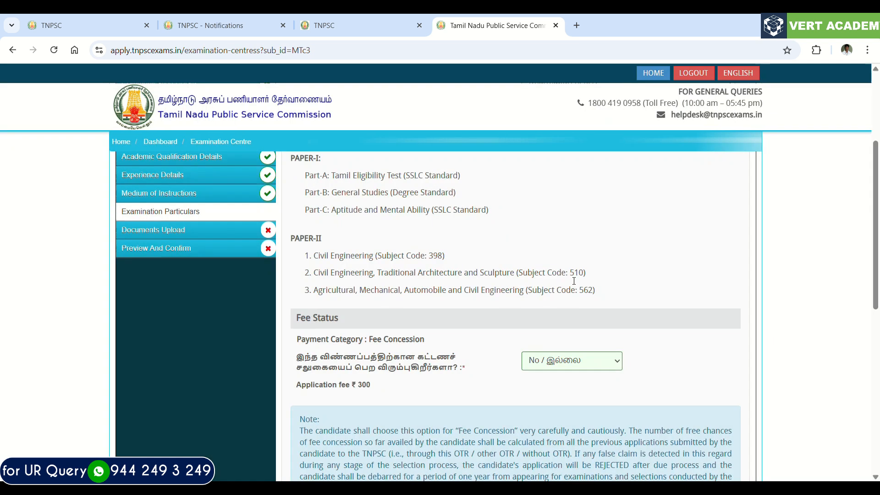
Accept the declaration for the examination particulars, then save and continue to Documents Upload
{"action": "scroll", "coordinate": [574, 280], "scroll_direction": "down", "scroll_amount": 10}
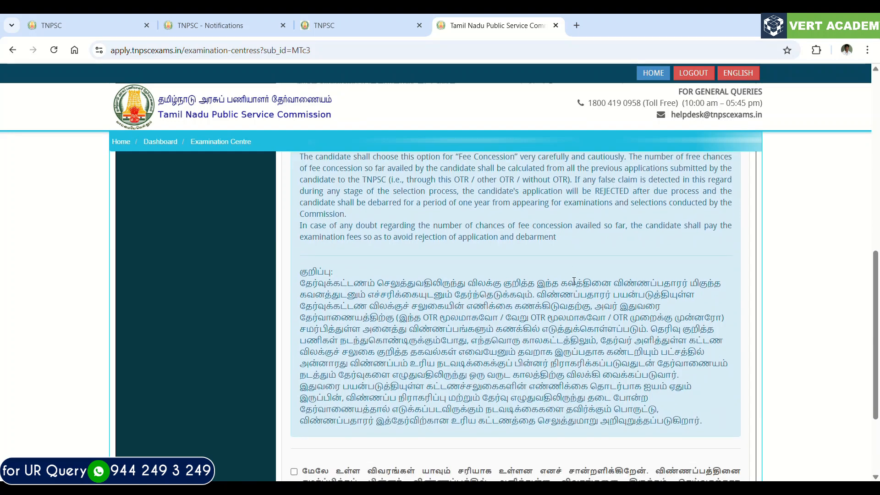
{"action": "left_click", "coordinate": [450, 366]}
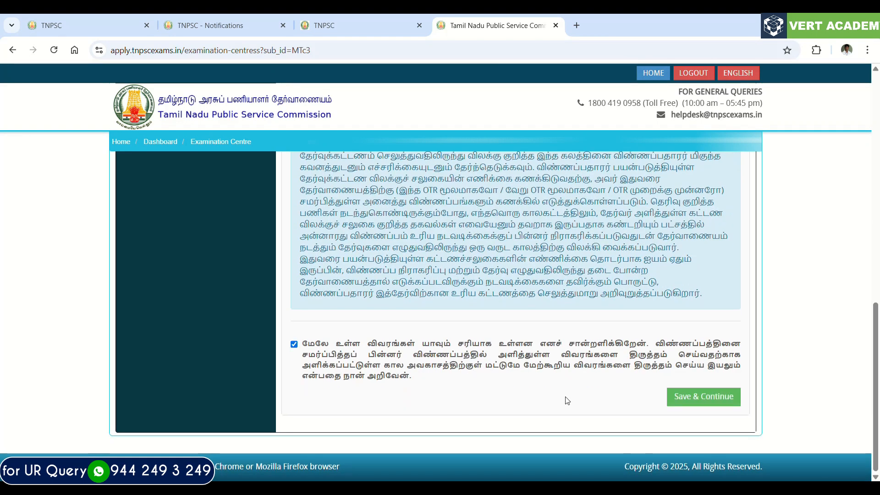
{"action": "left_click", "coordinate": [680, 398]}
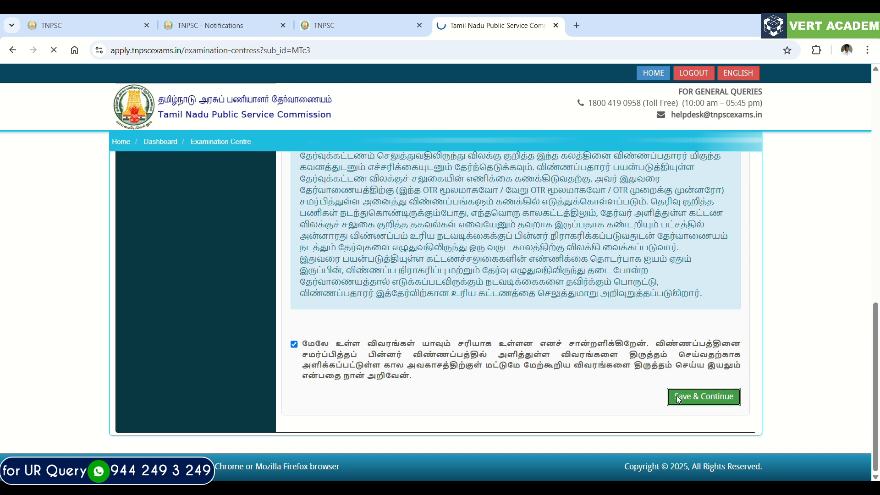
Upload cc.pdf as the community certificate and 10th.pdf as the SSLC document, both with type Certificate
{"action": "scroll", "coordinate": [678, 399], "scroll_direction": "down", "scroll_amount": 1}
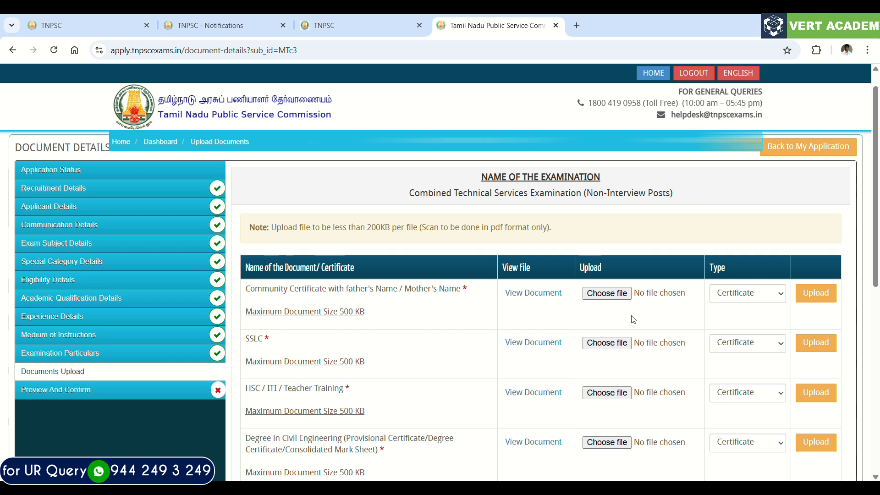
{"action": "left_click", "coordinate": [609, 297]}
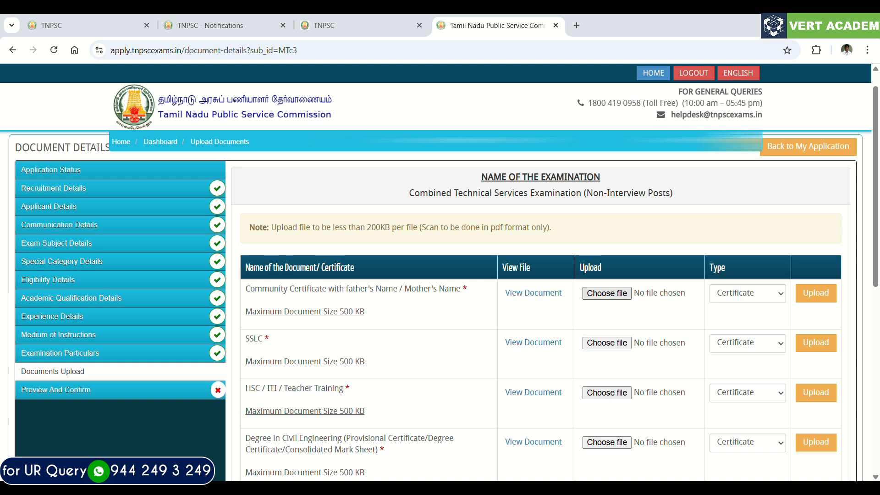
{"action": "left_click", "coordinate": [782, 461]}
{"action": "left_click", "coordinate": [737, 293]}
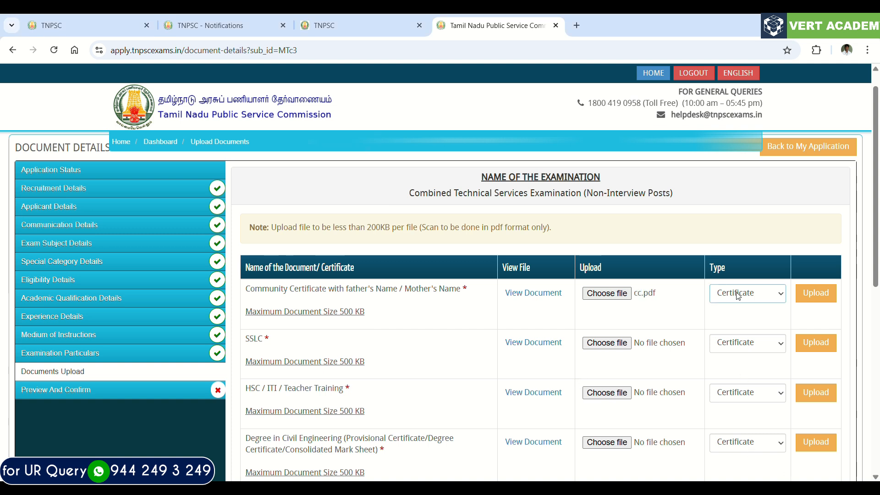
{"action": "left_click", "coordinate": [809, 294]}
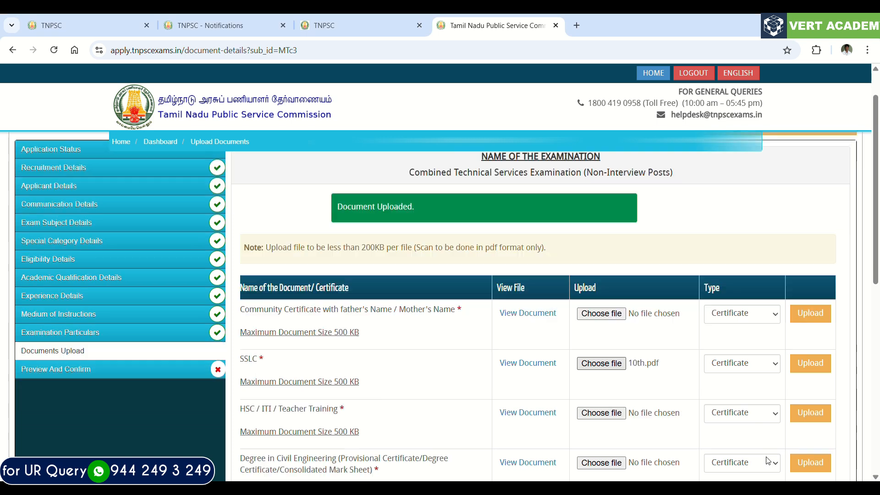
{"action": "scroll", "coordinate": [767, 458], "scroll_direction": "down", "scroll_amount": 3}
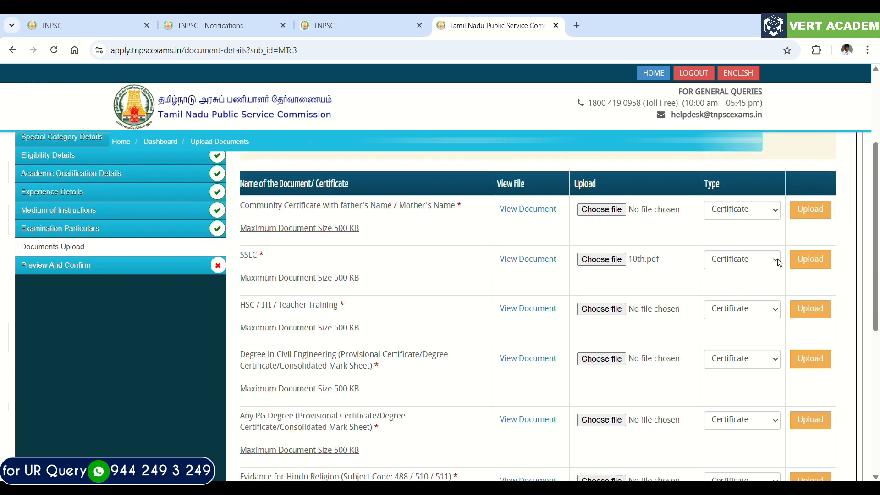
{"action": "left_click", "coordinate": [813, 263]}
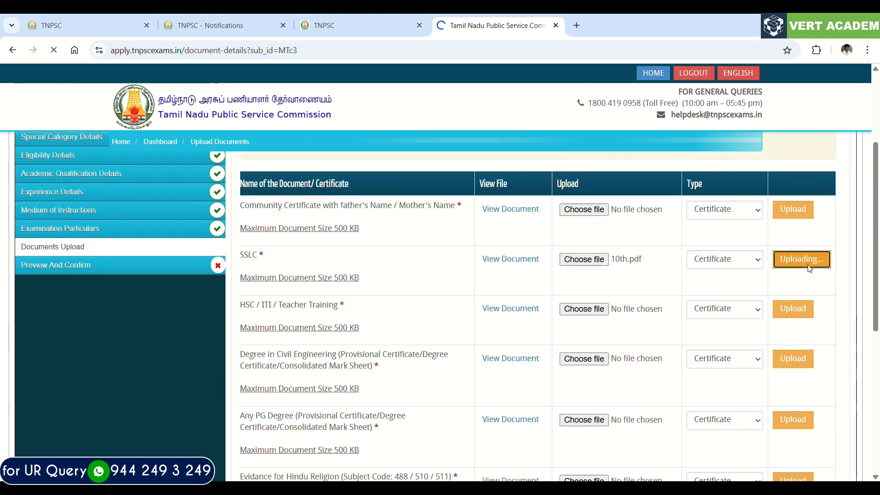
Check the remaining document entries and the upload notes, then save and continue to Preview and Confirm
{"action": "scroll", "coordinate": [673, 328], "scroll_direction": "down", "scroll_amount": 5}
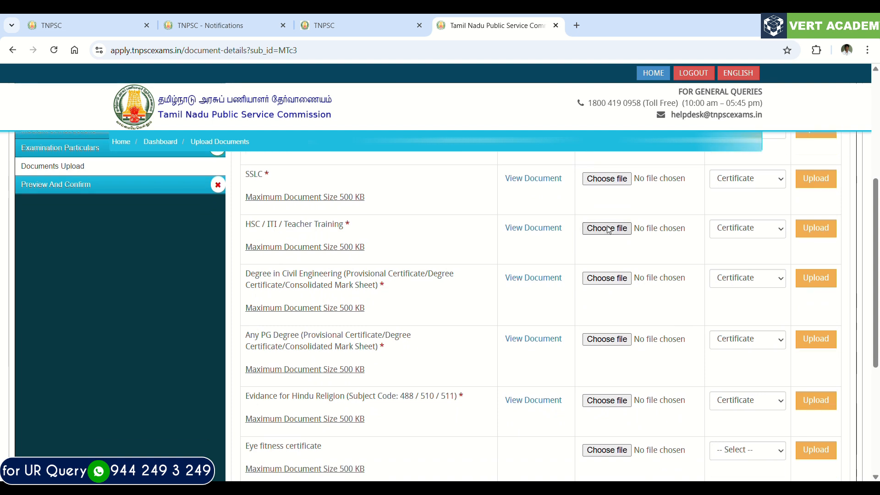
{"action": "scroll", "coordinate": [608, 256], "scroll_direction": "down", "scroll_amount": 1}
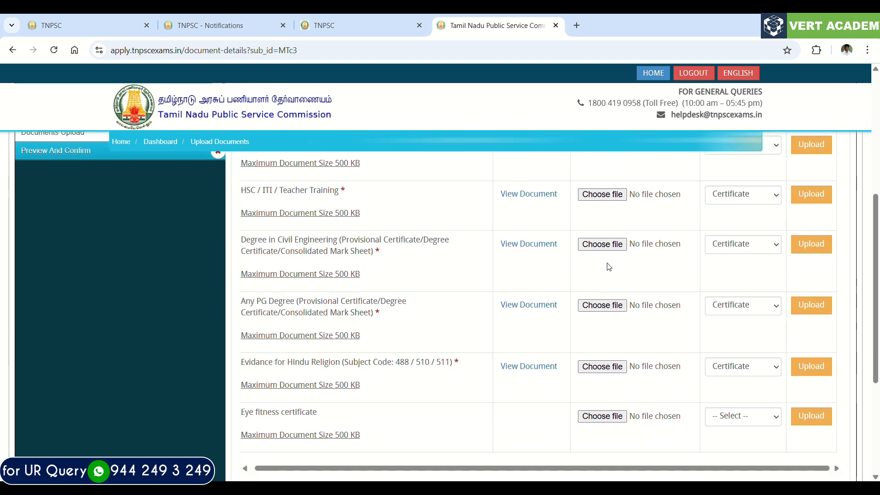
{"action": "scroll", "coordinate": [611, 298], "scroll_direction": "down", "scroll_amount": 1}
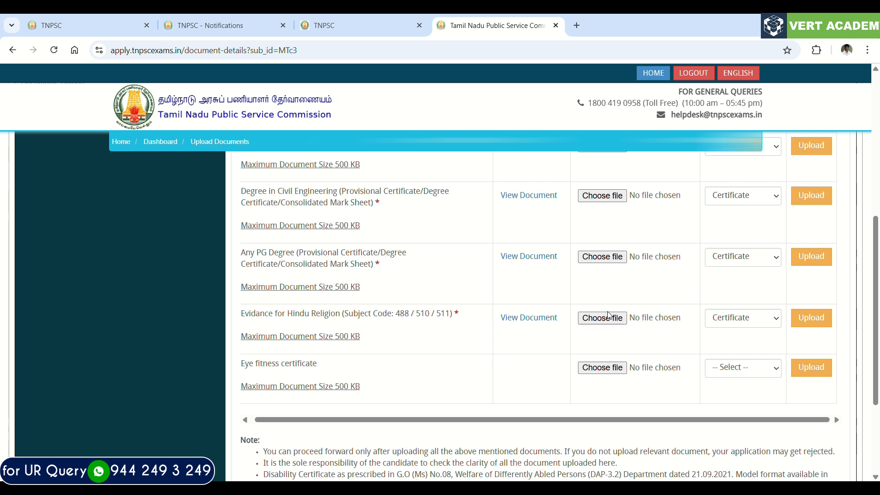
{"action": "scroll", "coordinate": [608, 314], "scroll_direction": "down", "scroll_amount": 1}
{"action": "scroll", "coordinate": [608, 314], "scroll_direction": "down", "scroll_amount": 2}
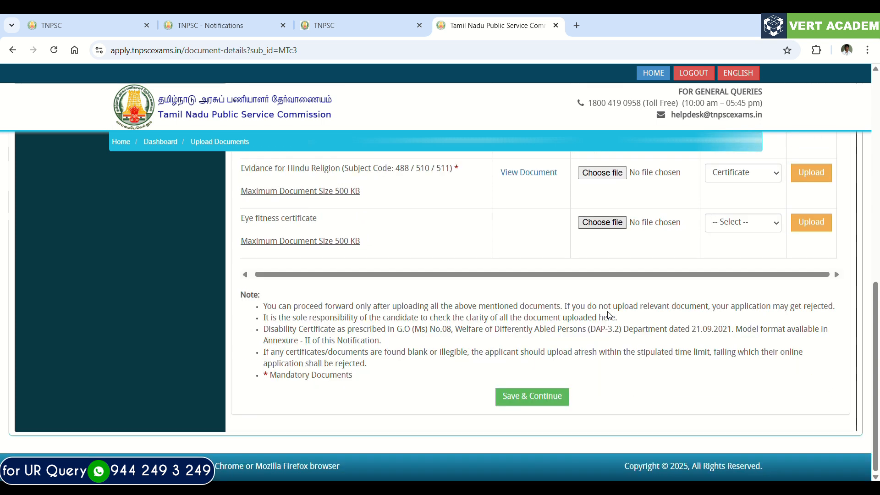
{"action": "left_click", "coordinate": [546, 404]}
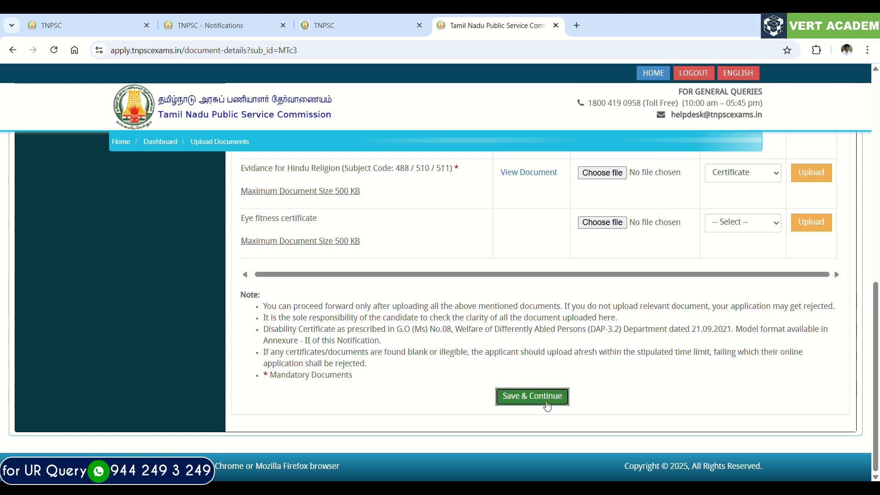
Go through the application preview and accept all declarations from 1 to 16
{"action": "scroll", "coordinate": [436, 316], "scroll_direction": "down", "scroll_amount": 15}
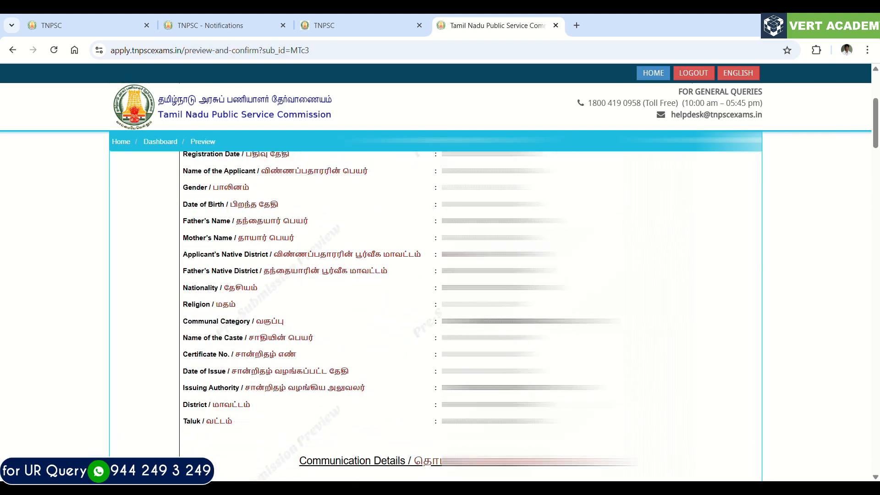
{"action": "scroll", "coordinate": [435, 316], "scroll_direction": "down", "scroll_amount": 8}
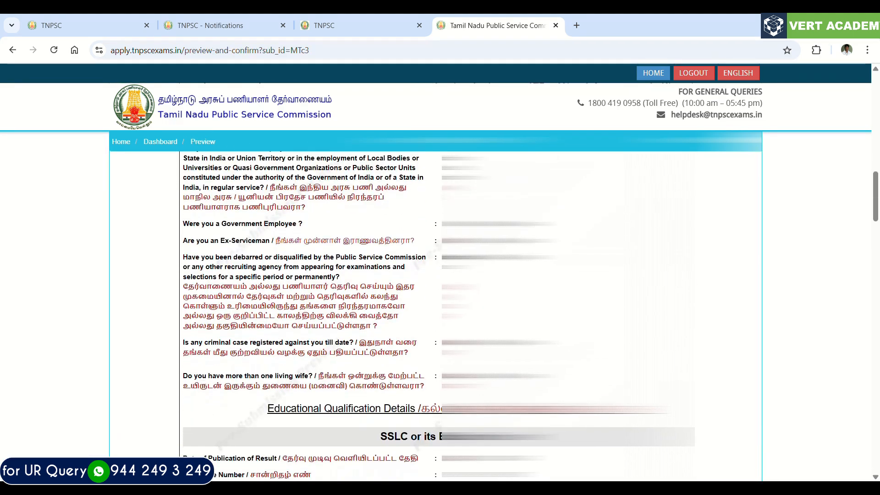
{"action": "scroll", "coordinate": [436, 316], "scroll_direction": "down", "scroll_amount": 10}
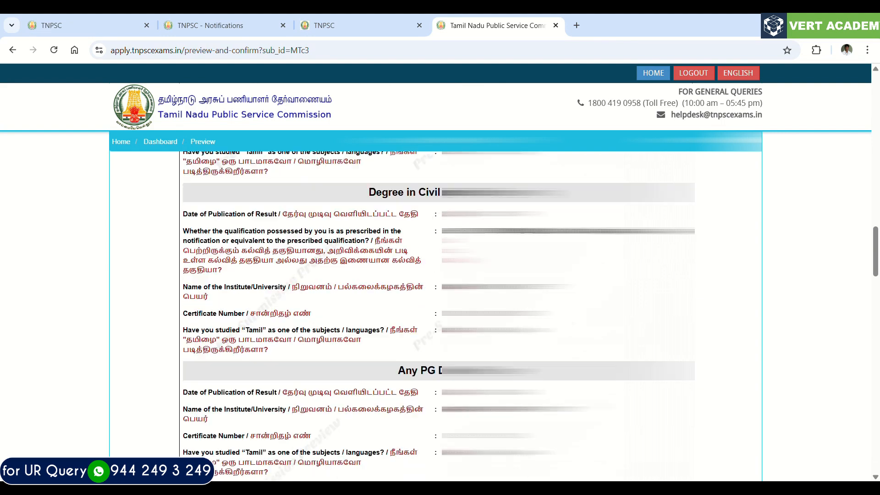
{"action": "scroll", "coordinate": [338, 343], "scroll_direction": "down", "scroll_amount": 10}
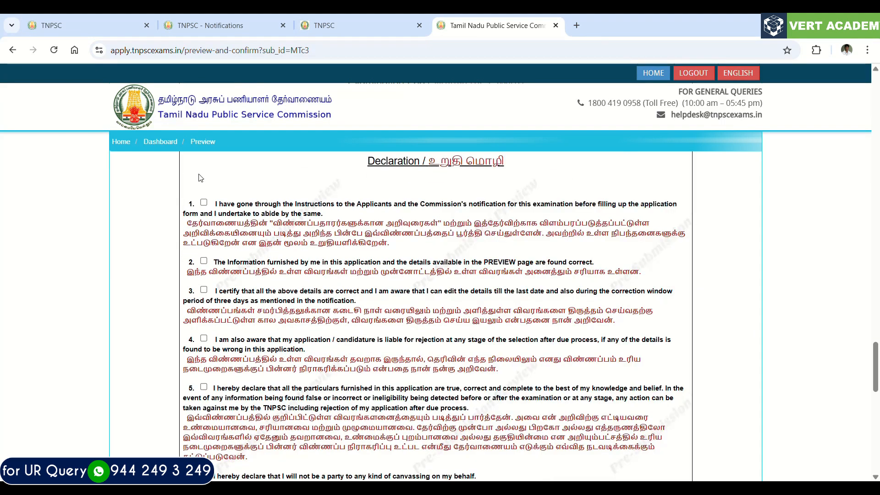
{"action": "left_click", "coordinate": [203, 202]}
{"action": "left_click", "coordinate": [203, 261]}
{"action": "left_click", "coordinate": [203, 290]}
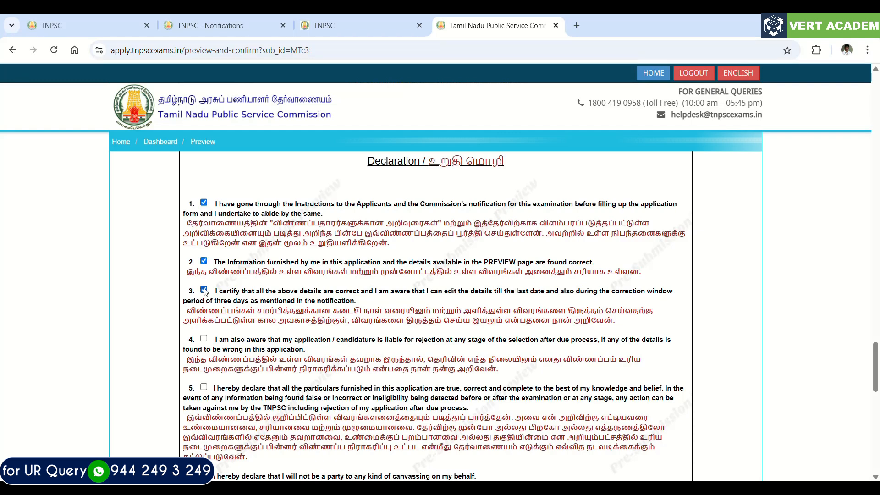
{"action": "left_click", "coordinate": [203, 338]}
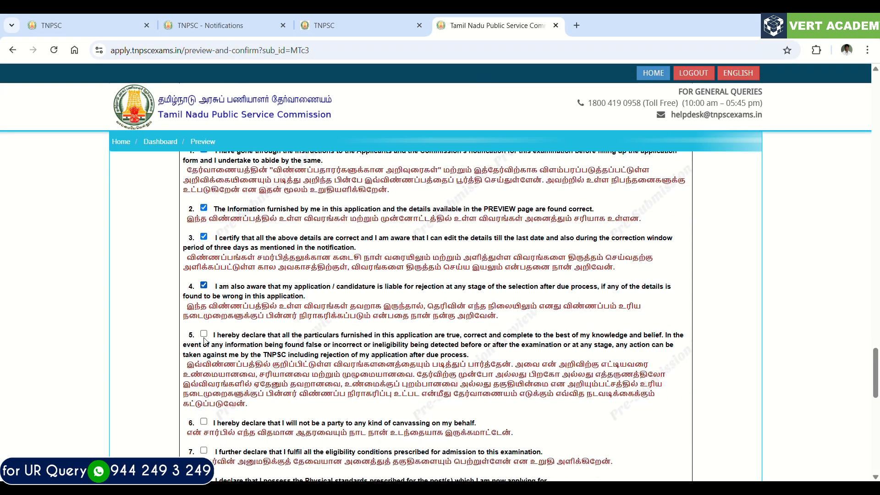
{"action": "scroll", "coordinate": [205, 337], "scroll_direction": "down", "scroll_amount": 1}
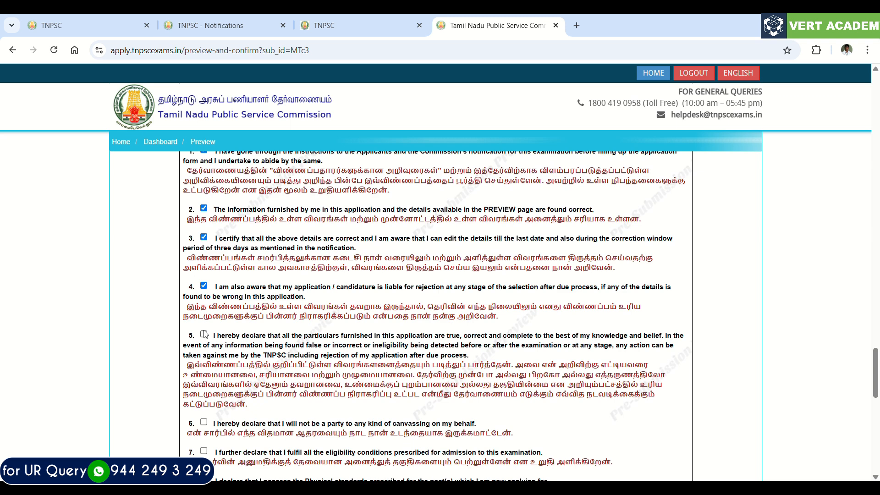
{"action": "left_click", "coordinate": [204, 334]}
{"action": "scroll", "coordinate": [204, 334], "scroll_direction": "down", "scroll_amount": 1}
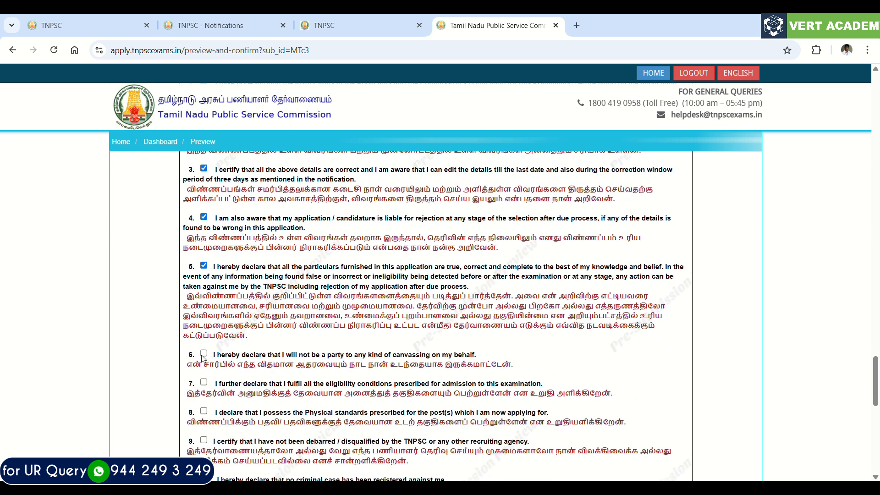
{"action": "left_click", "coordinate": [203, 354]}
{"action": "scroll", "coordinate": [203, 355], "scroll_direction": "down", "scroll_amount": 1}
{"action": "left_click", "coordinate": [203, 351]}
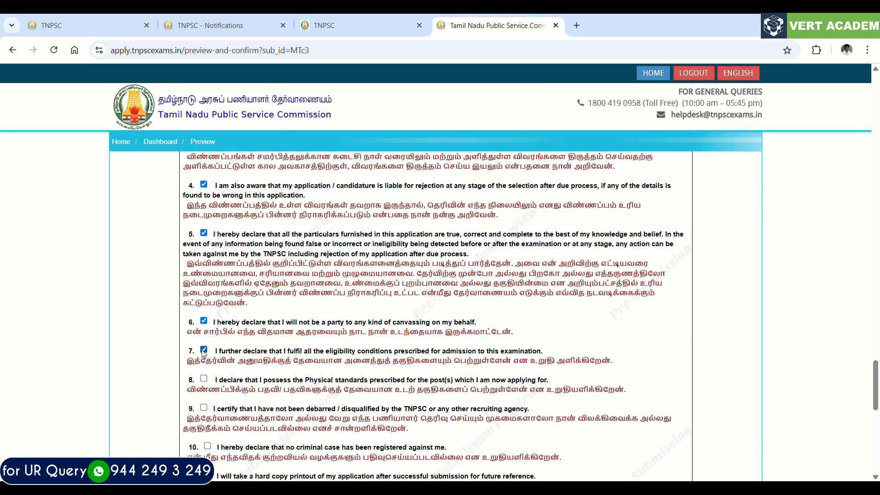
{"action": "left_click", "coordinate": [204, 380]}
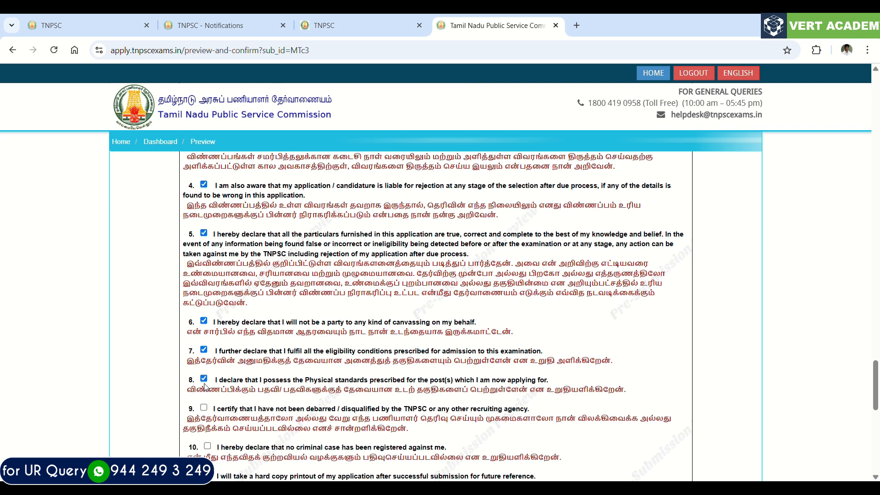
{"action": "left_click", "coordinate": [204, 407]}
{"action": "left_click", "coordinate": [208, 446]}
{"action": "scroll", "coordinate": [208, 448], "scroll_direction": "down", "scroll_amount": 3}
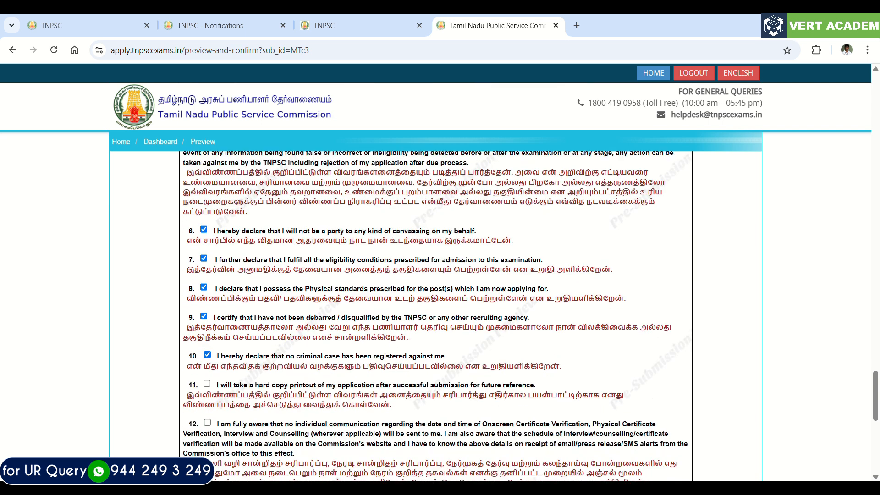
{"action": "left_click", "coordinate": [207, 361]}
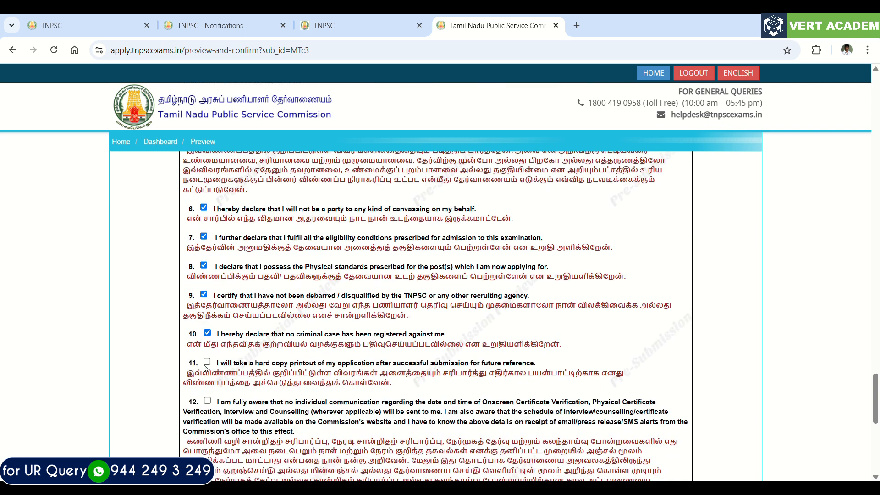
{"action": "left_click", "coordinate": [207, 400]}
{"action": "scroll", "coordinate": [208, 400], "scroll_direction": "down", "scroll_amount": 3}
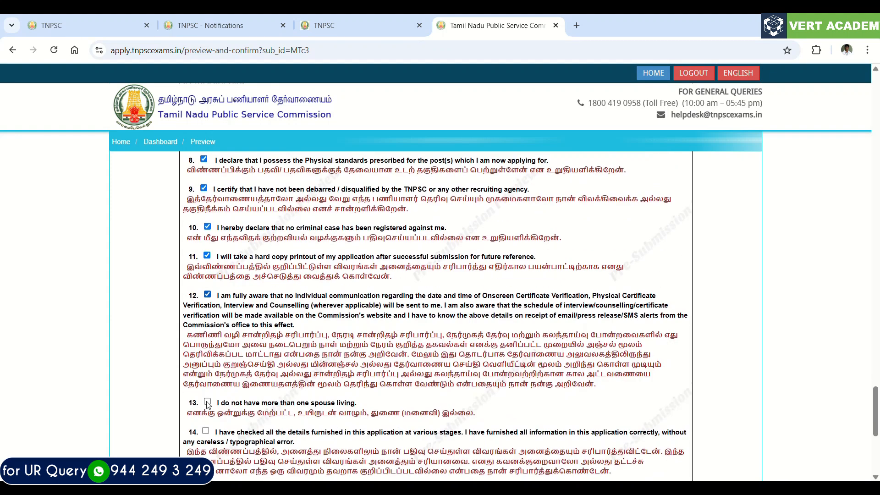
{"action": "left_click", "coordinate": [207, 401]}
{"action": "left_click", "coordinate": [205, 430]}
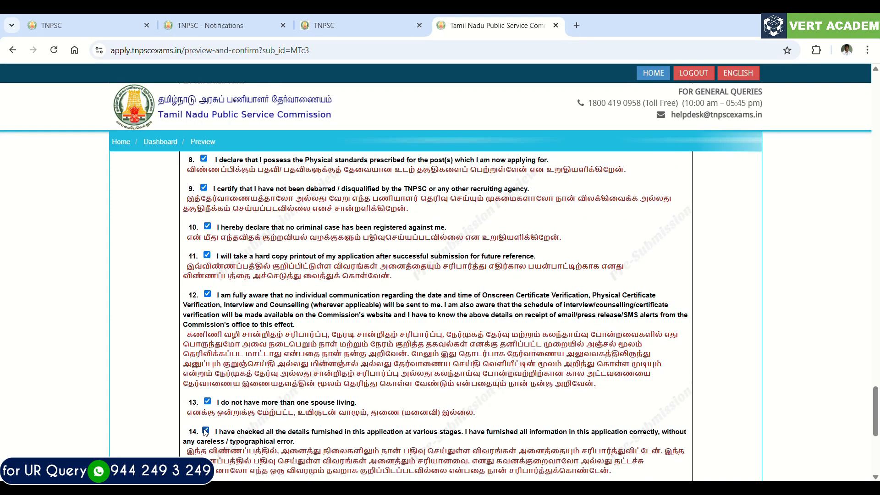
{"action": "scroll", "coordinate": [205, 426], "scroll_direction": "down", "scroll_amount": 4}
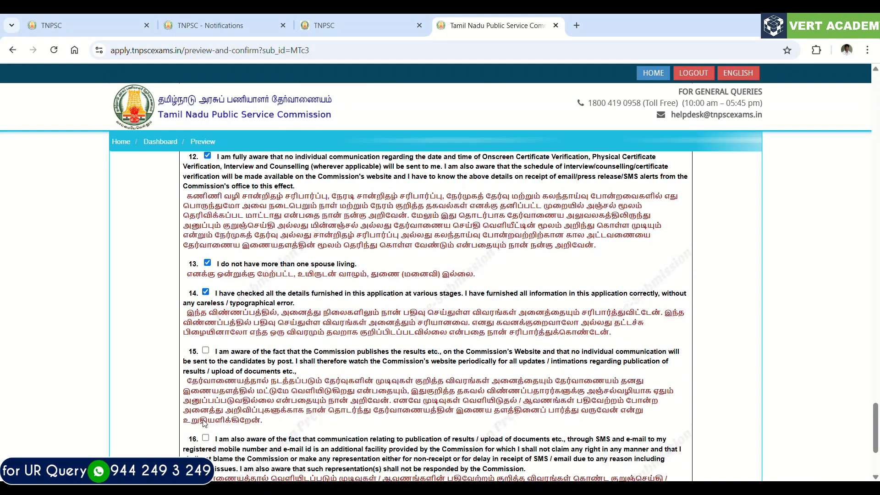
{"action": "left_click", "coordinate": [206, 350]}
{"action": "left_click", "coordinate": [206, 437]}
{"action": "scroll", "coordinate": [215, 436], "scroll_direction": "down", "scroll_amount": 3}
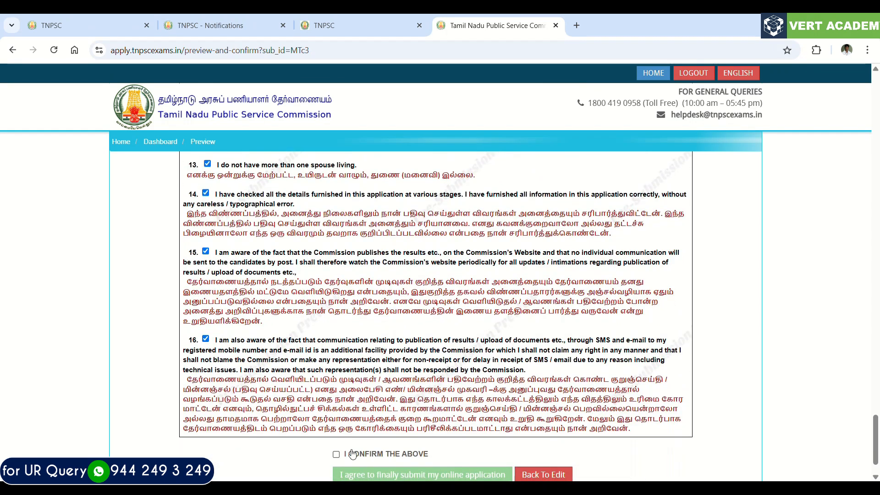
Confirm the 16 declarations, agree to proceed and submit the previewed application, then dismiss the attention notice on the final preview
{"action": "left_click", "coordinate": [336, 454]}
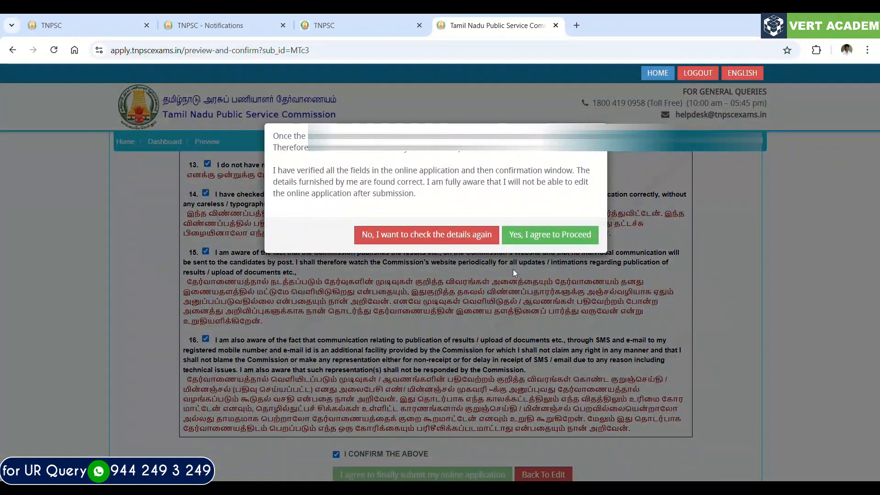
{"action": "left_click", "coordinate": [533, 236]}
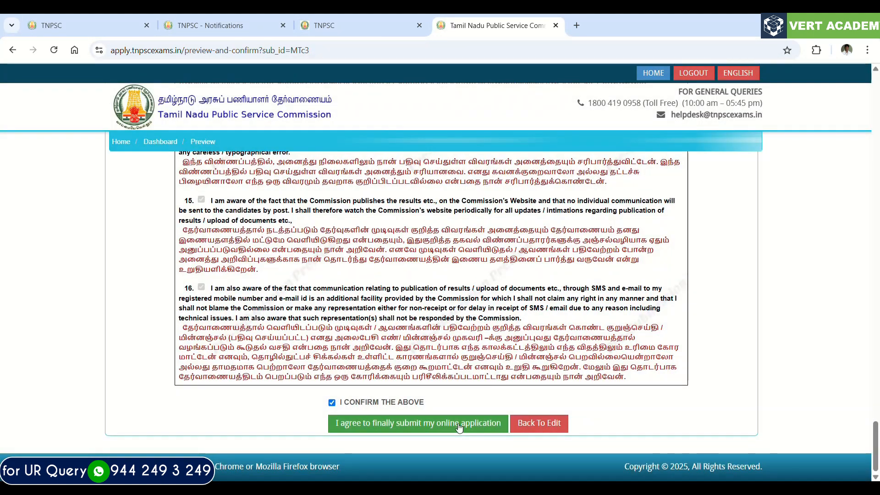
{"action": "left_click", "coordinate": [459, 423]}
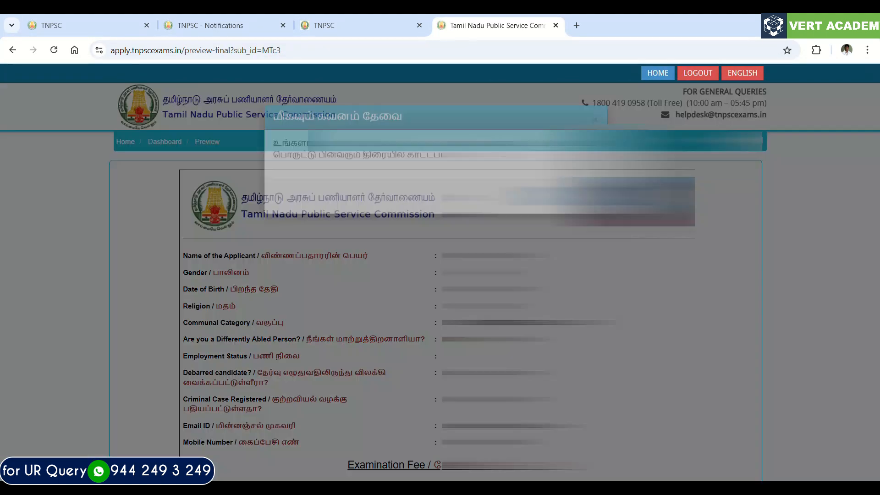
{"action": "left_click", "coordinate": [579, 214]}
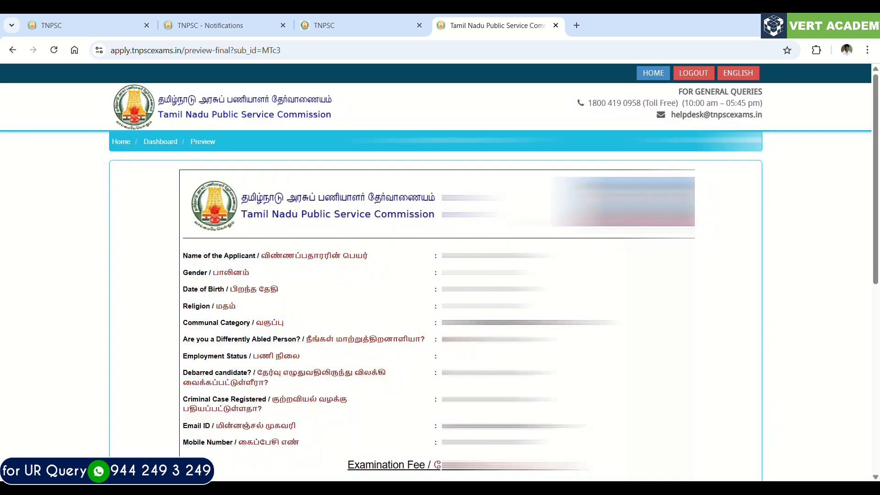
Accept the verification declaration on the final preview, confirm it, agree to proceed and finally submit the online application
{"action": "scroll", "coordinate": [354, 373], "scroll_direction": "down", "scroll_amount": 5}
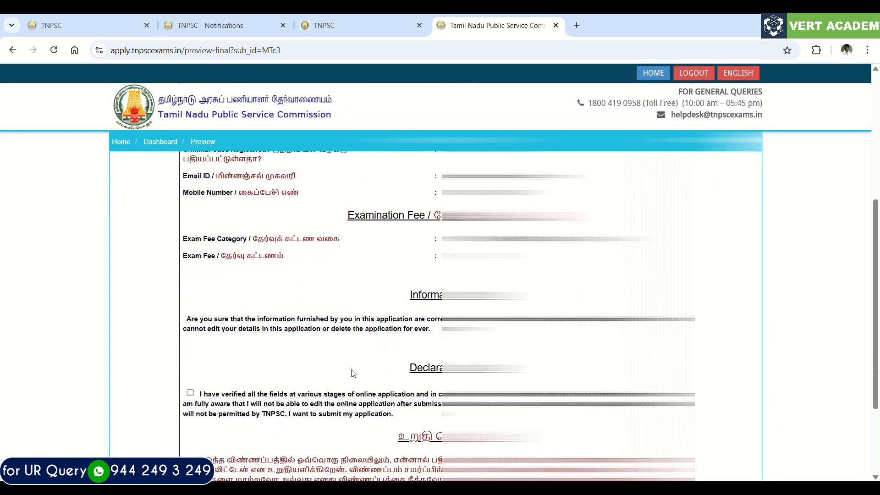
{"action": "left_click", "coordinate": [190, 393]}
{"action": "scroll", "coordinate": [192, 397], "scroll_direction": "down", "scroll_amount": 3}
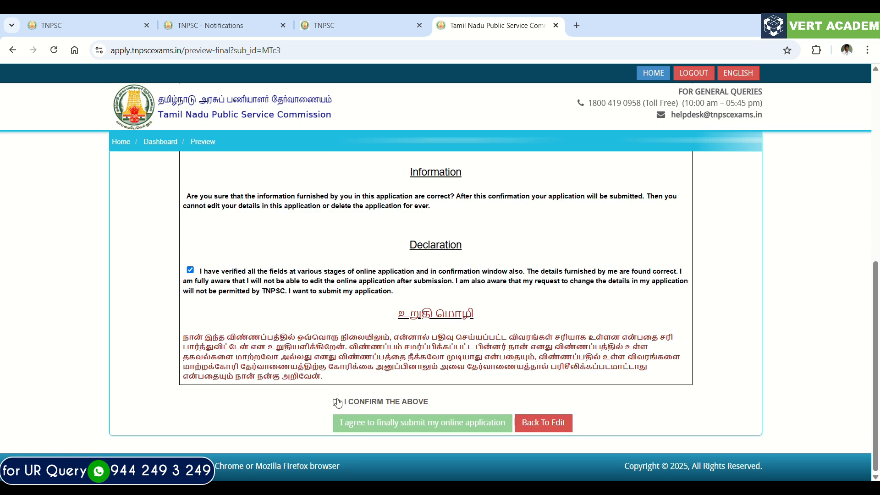
{"action": "left_click", "coordinate": [336, 403]}
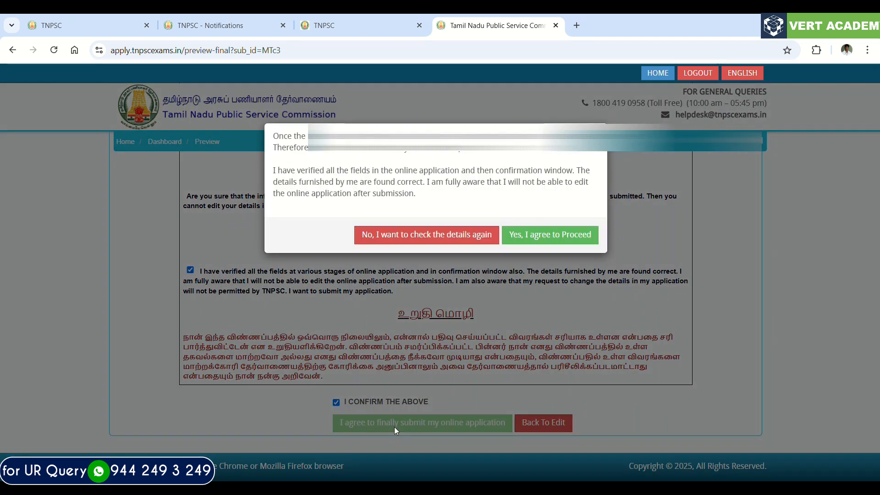
{"action": "left_click", "coordinate": [550, 236]}
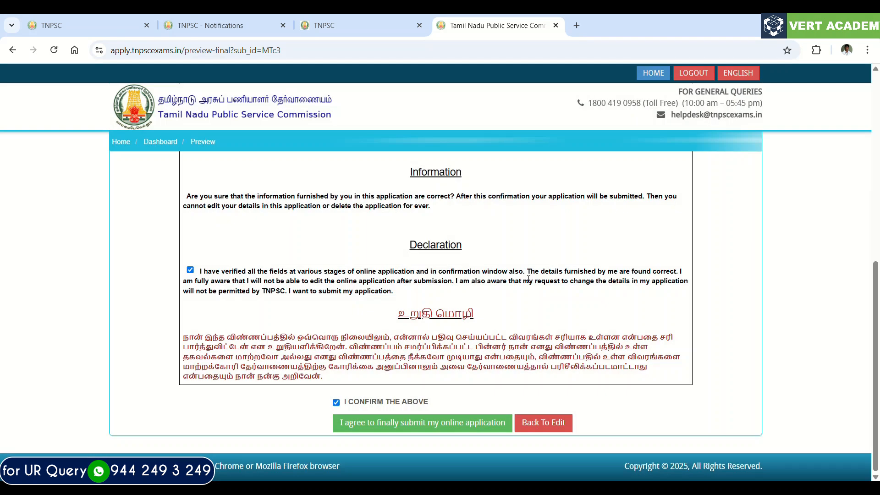
{"action": "left_click", "coordinate": [453, 419]}
Accept the declaration on the submitted application and proceed to payment
{"action": "scroll", "coordinate": [247, 301], "scroll_direction": "down", "scroll_amount": 15}
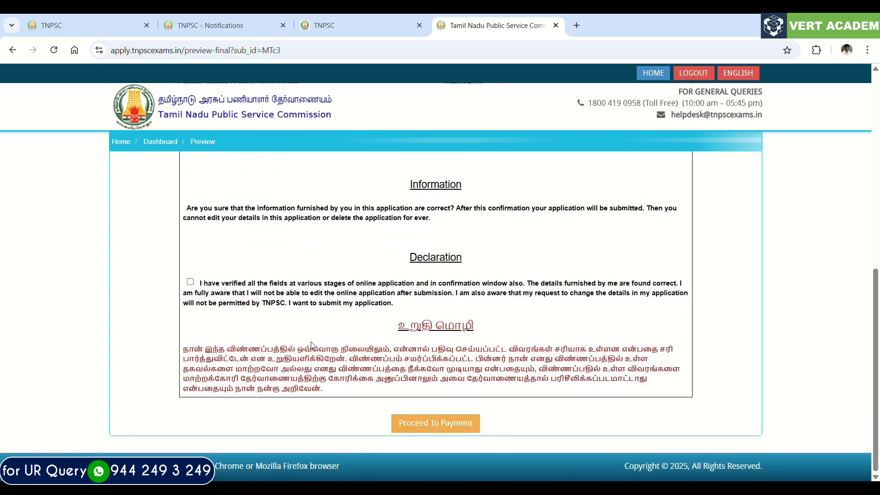
{"action": "left_click", "coordinate": [190, 282]}
{"action": "left_click", "coordinate": [431, 422]}
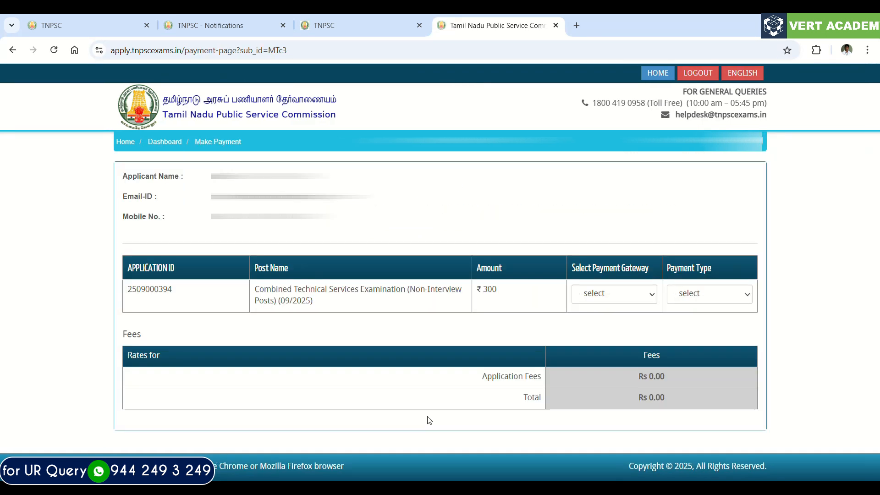
Set the examination fee payment to gateway CCAvenue, payment type ONLINE and method UPI
{"action": "left_click", "coordinate": [614, 289]}
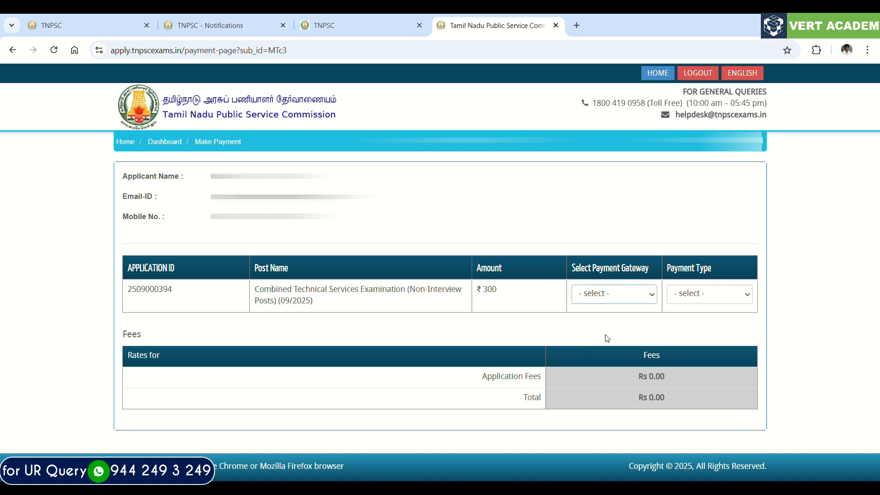
{"action": "left_click", "coordinate": [607, 339]}
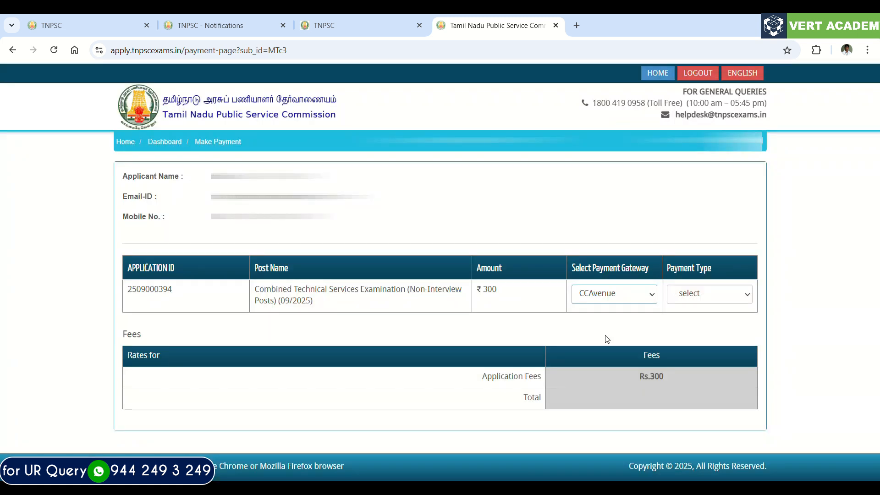
{"action": "left_click", "coordinate": [716, 290]}
{"action": "left_click", "coordinate": [695, 326]}
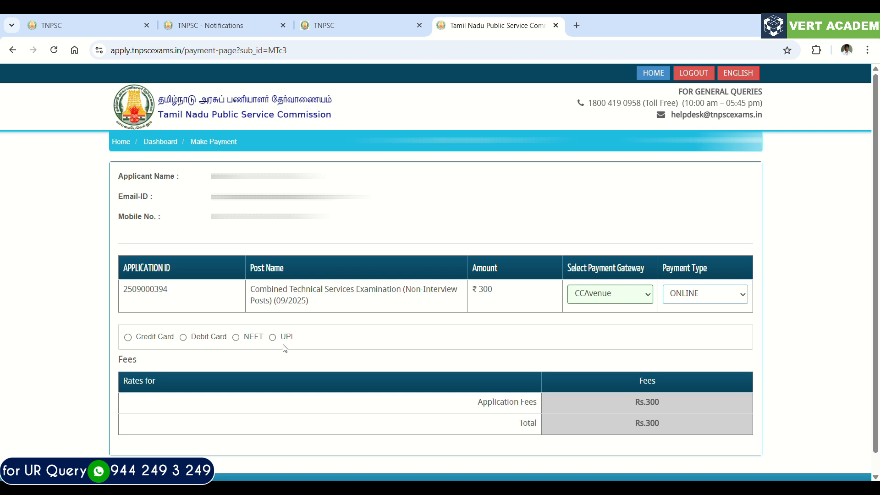
{"action": "scroll", "coordinate": [275, 348], "scroll_direction": "down", "scroll_amount": 1}
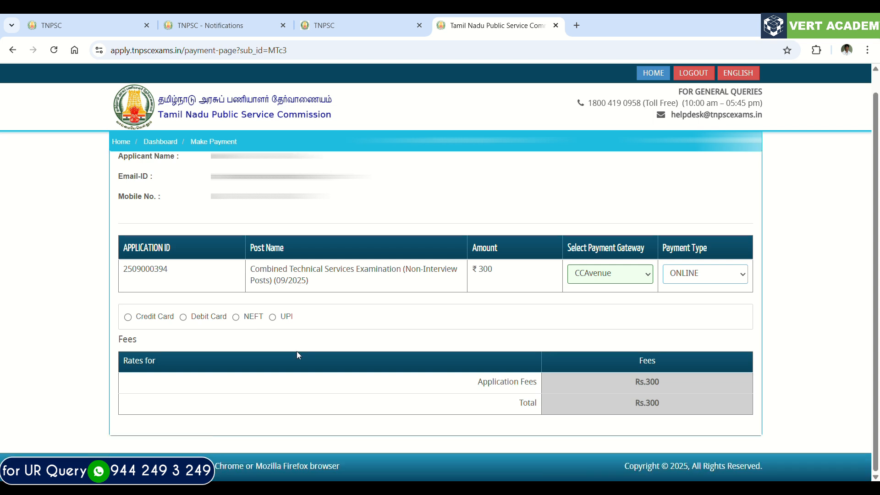
{"action": "left_click", "coordinate": [272, 317]}
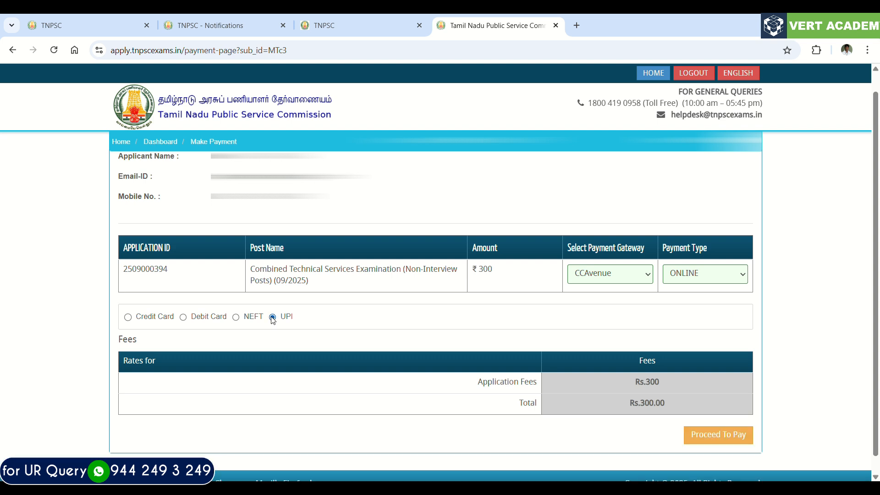